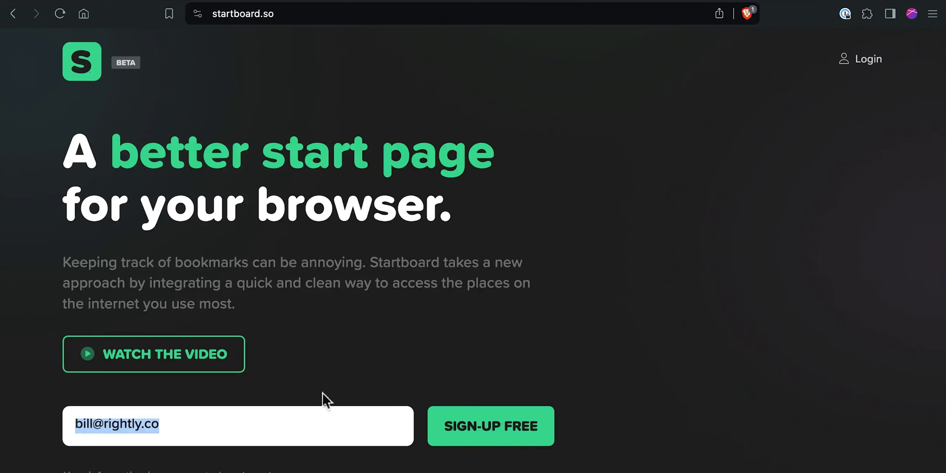
Submit the free account sign-up with the e-mail address already entered in the form
click(490, 437)
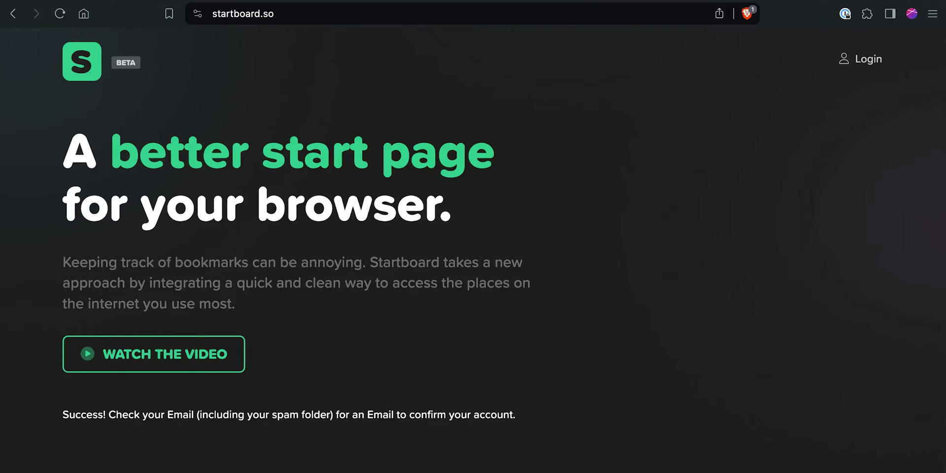
drag(0, 147, 285, 4)
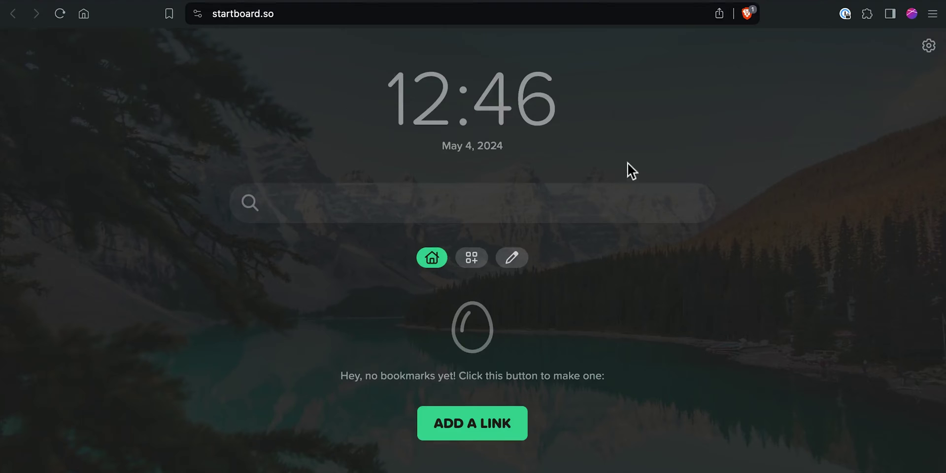
click(651, 211)
click(513, 433)
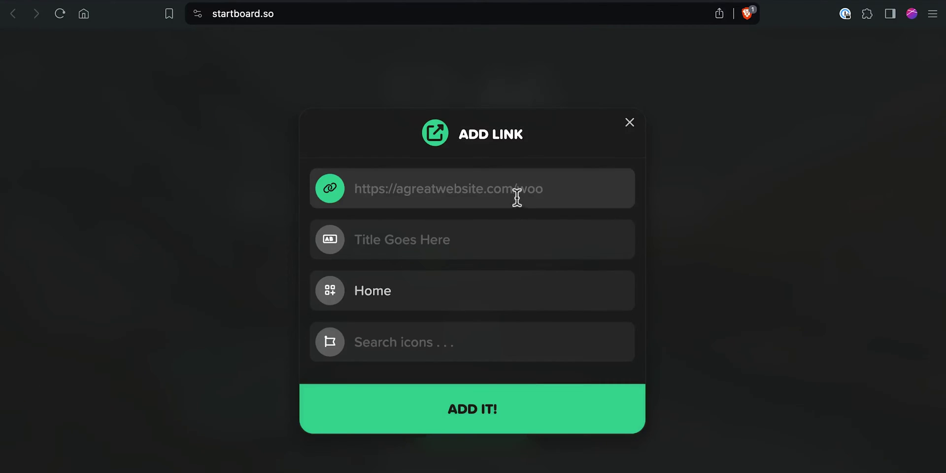
text(https://youtube.com)
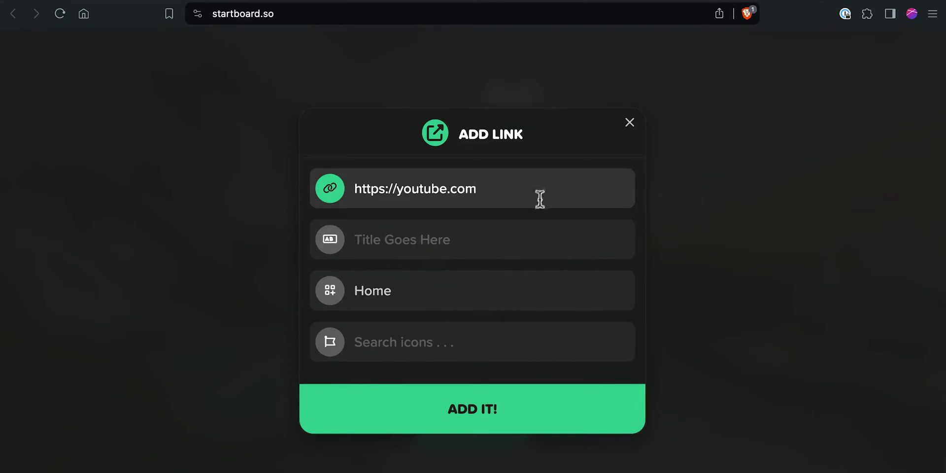
click(528, 241)
text(YouTube)
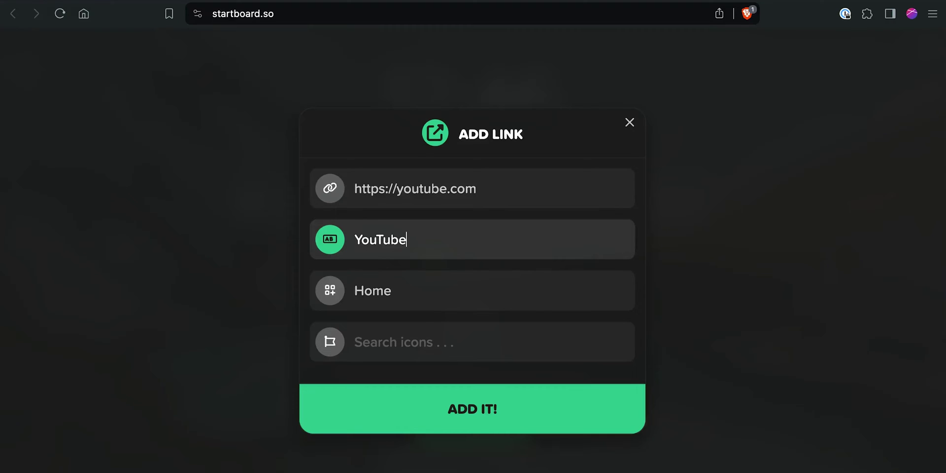
click(431, 336)
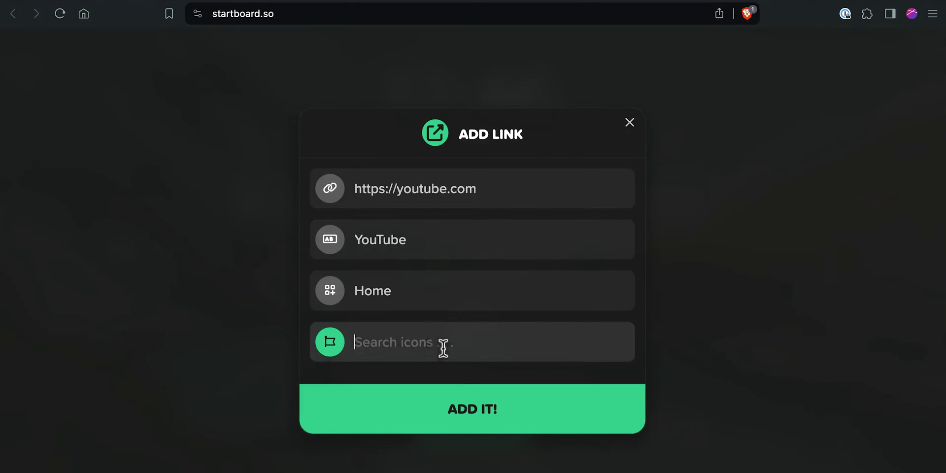
text(movie)
click(323, 377)
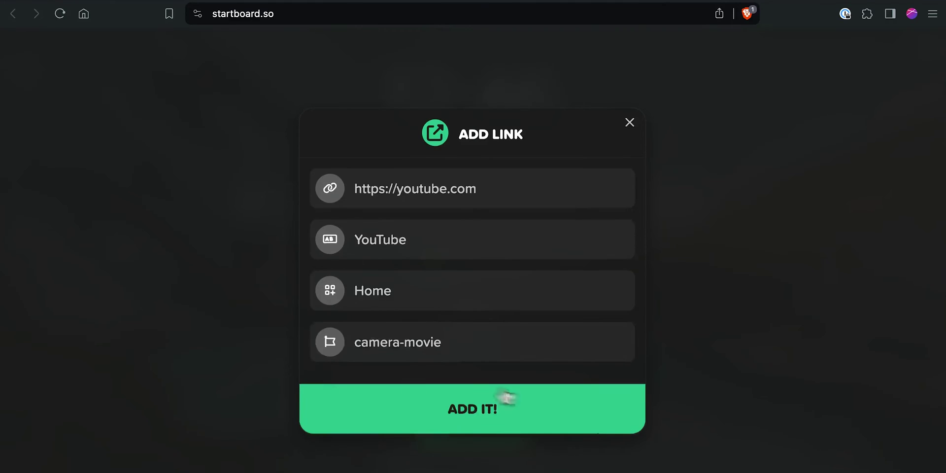
click(587, 425)
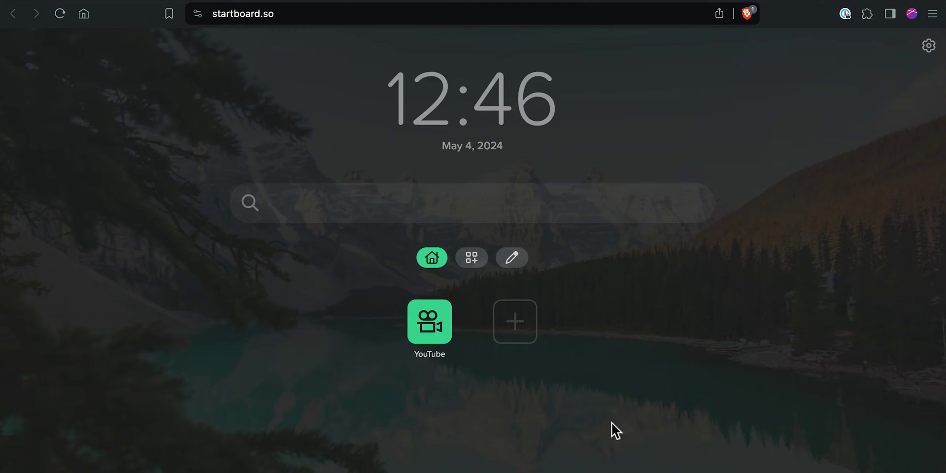
click(513, 337)
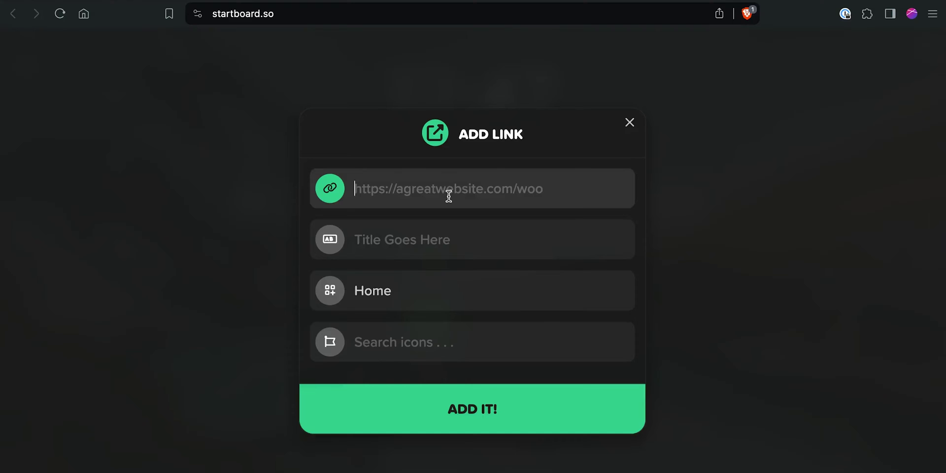
text(https://twitter.com)
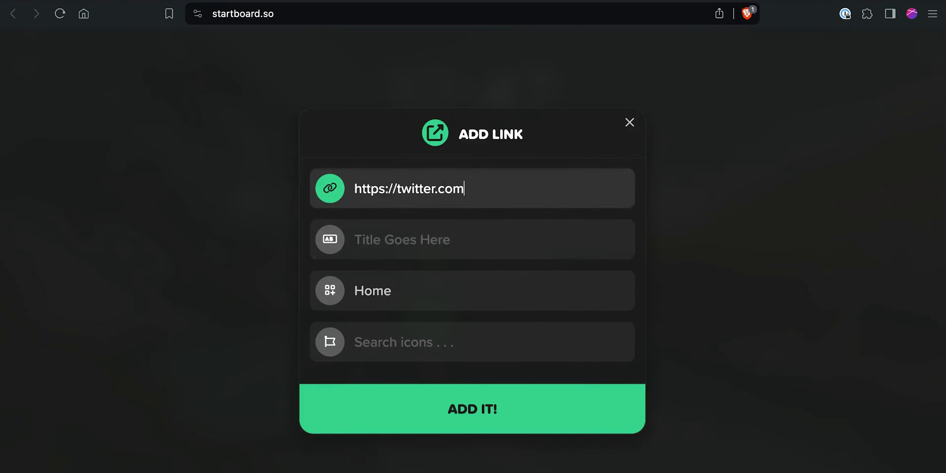
click(394, 239)
text(X)
click(443, 340)
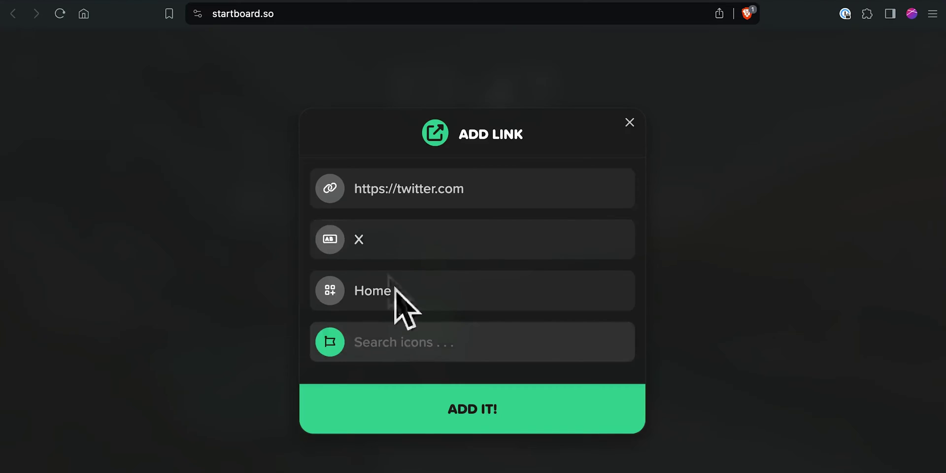
drag(374, 239, 351, 239)
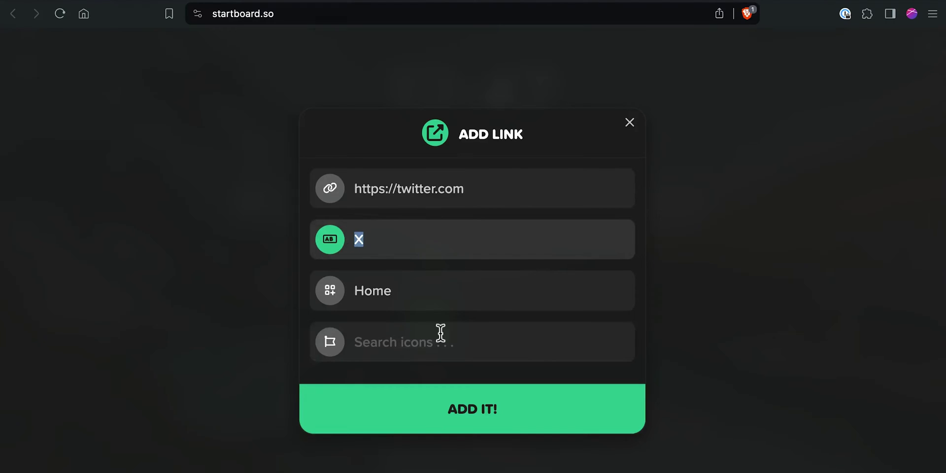
click(569, 425)
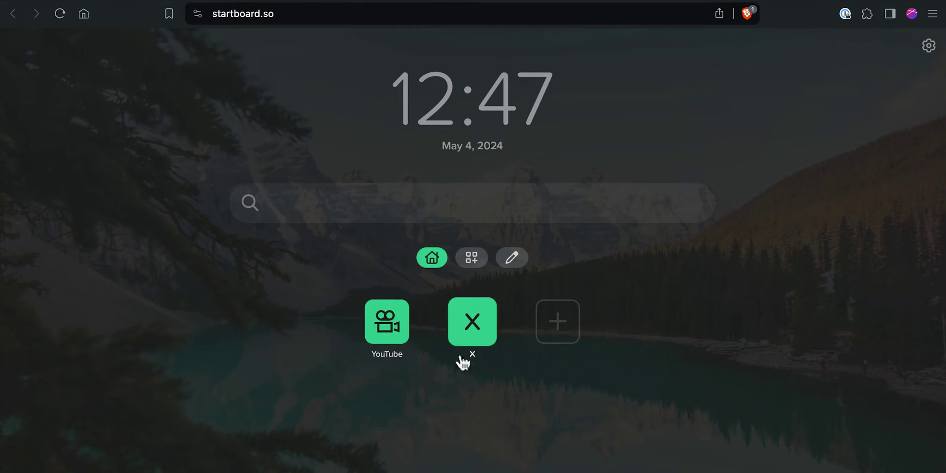
click(565, 329)
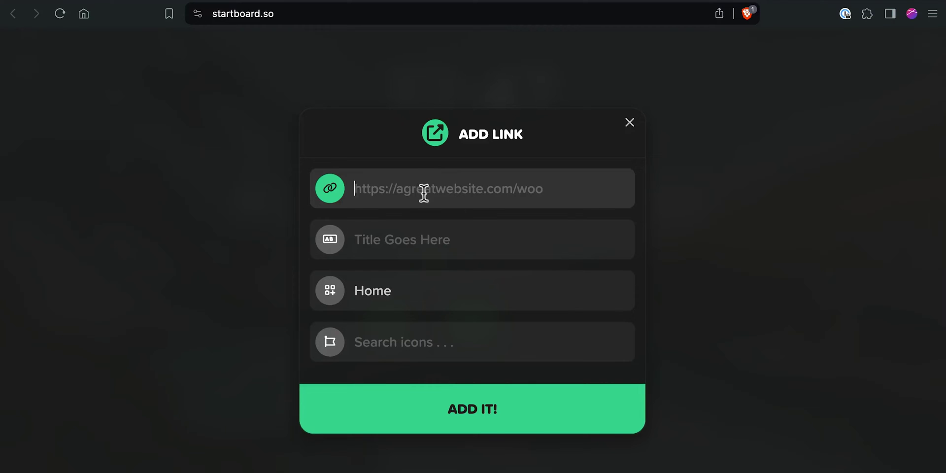
text(https://makeabl)
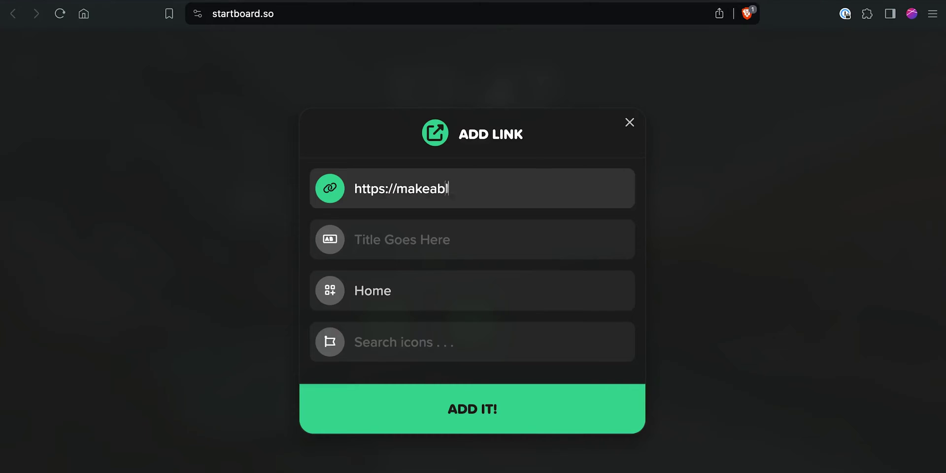
text(e.so)
key(Tab)
text(Makeable)
Assign the Makeable link to a new board named Work, give it the palette icon and add it
click(436, 305)
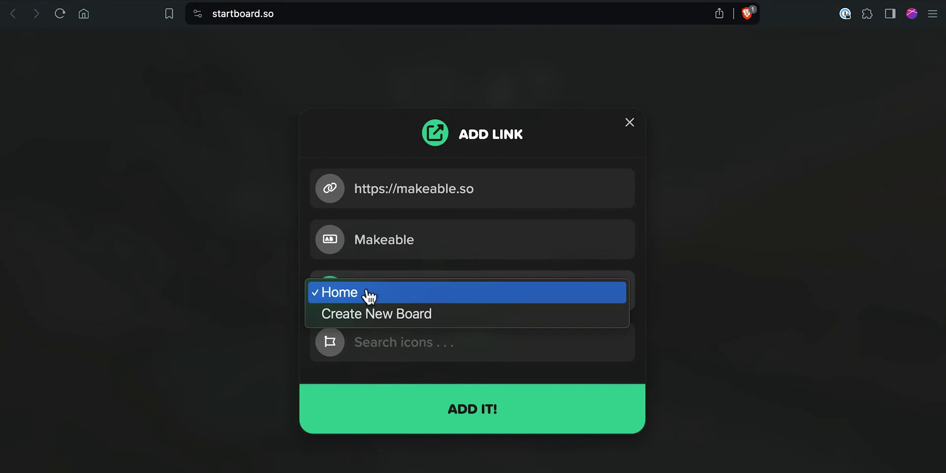
click(400, 316)
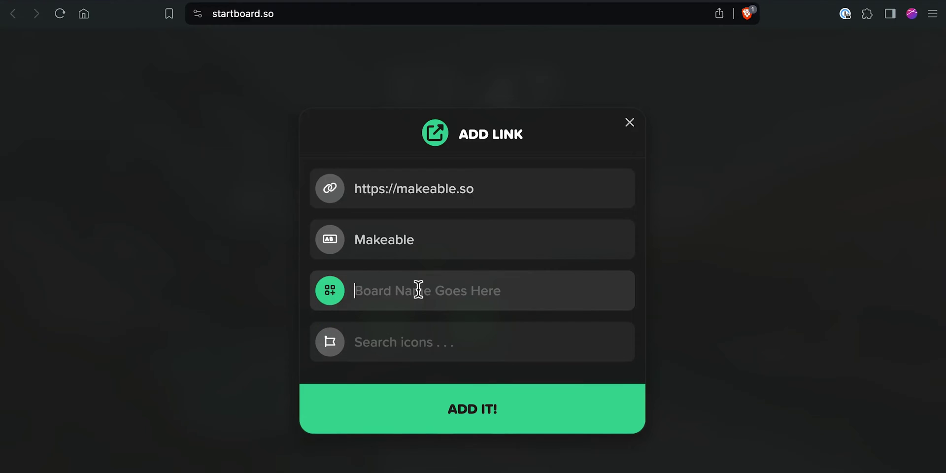
text(Work)
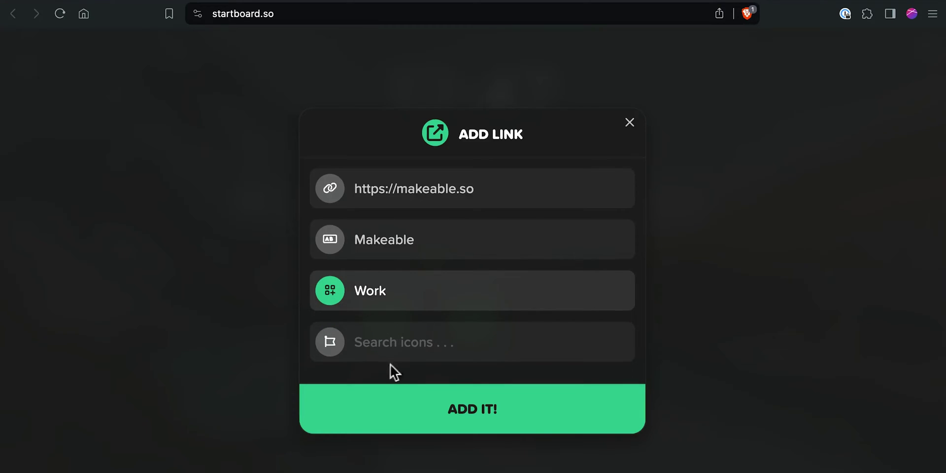
click(390, 353)
text(palette)
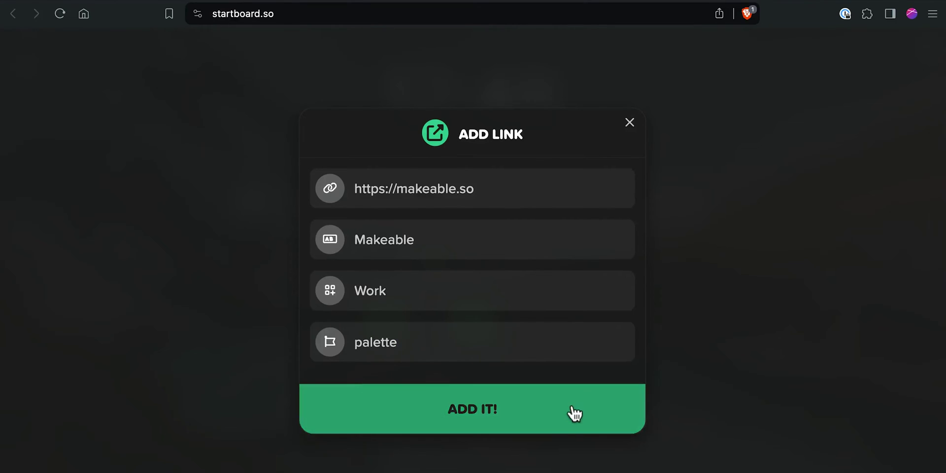
click(577, 394)
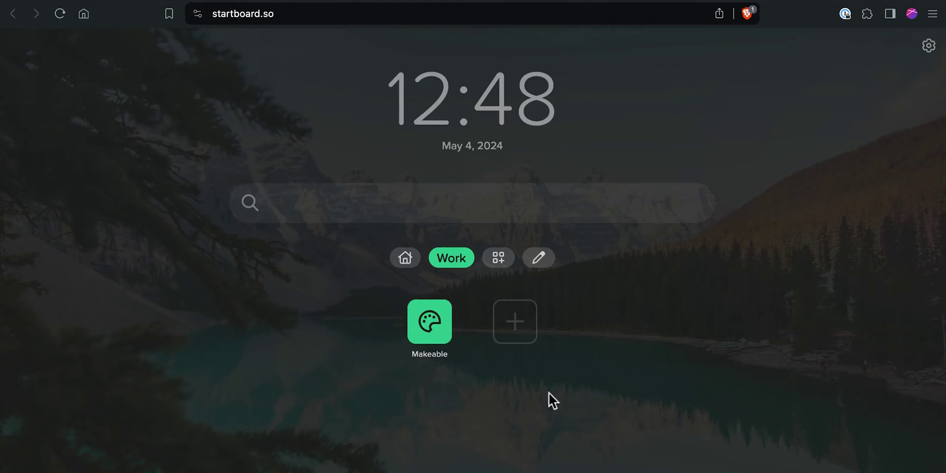
click(404, 264)
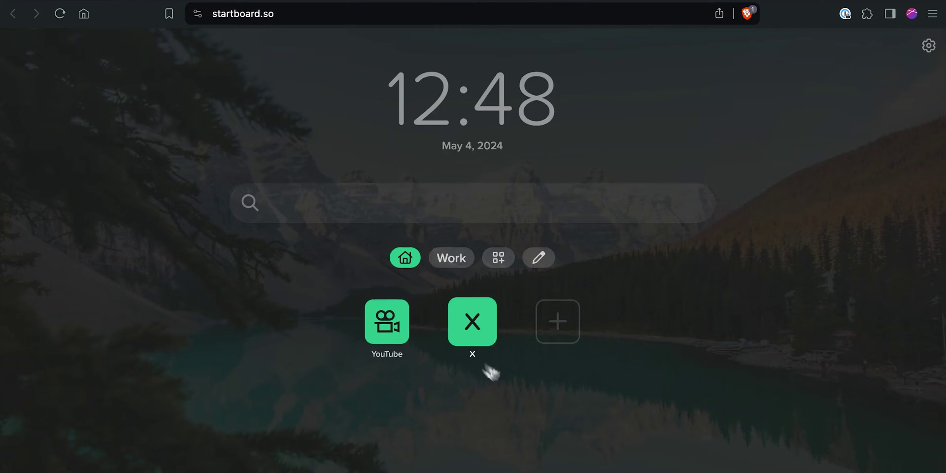
click(452, 259)
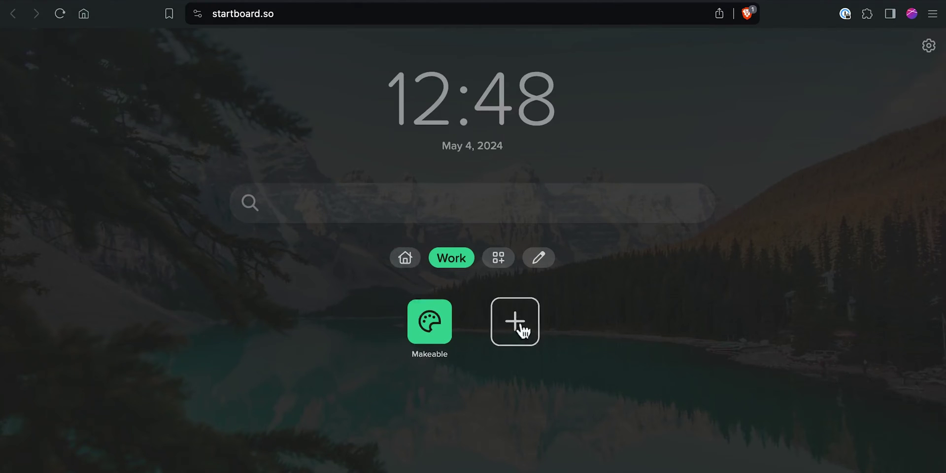
click(521, 328)
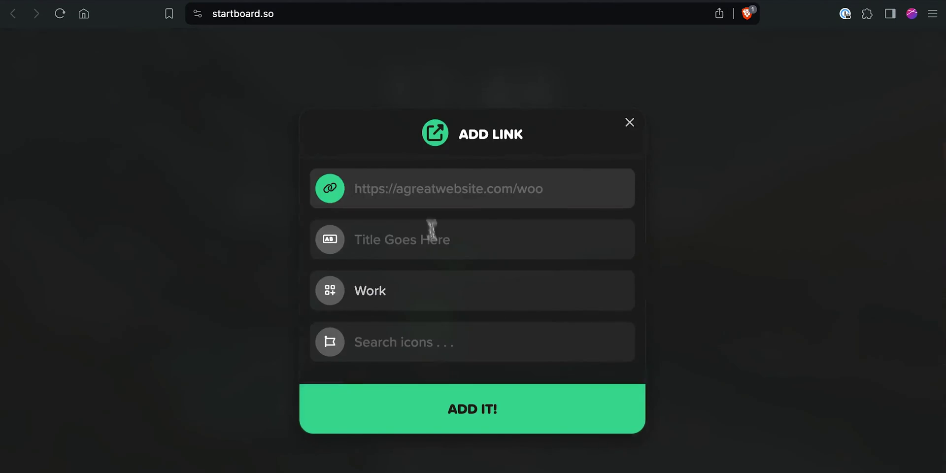
text(https://mybank)
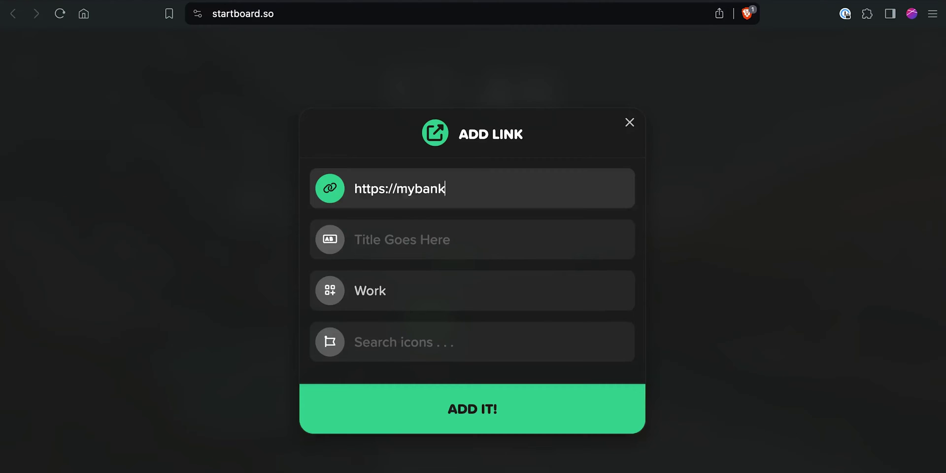
click(375, 240)
text(My Banking Stuff)
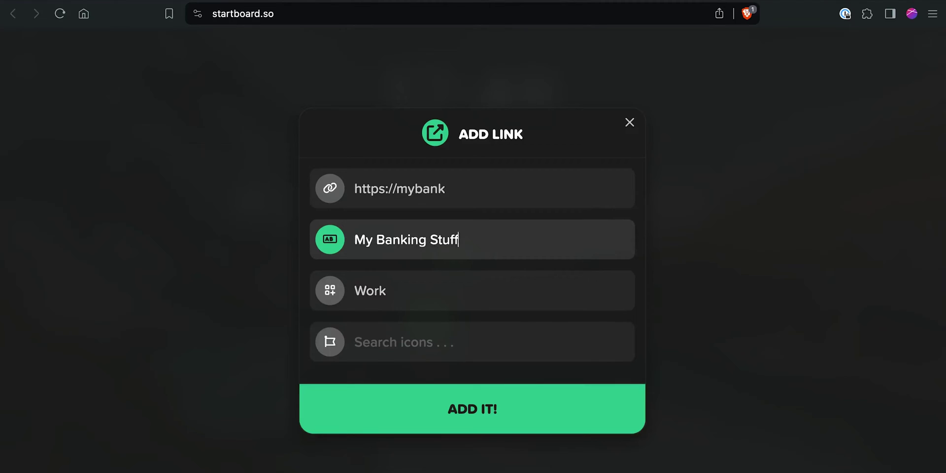
click(487, 187)
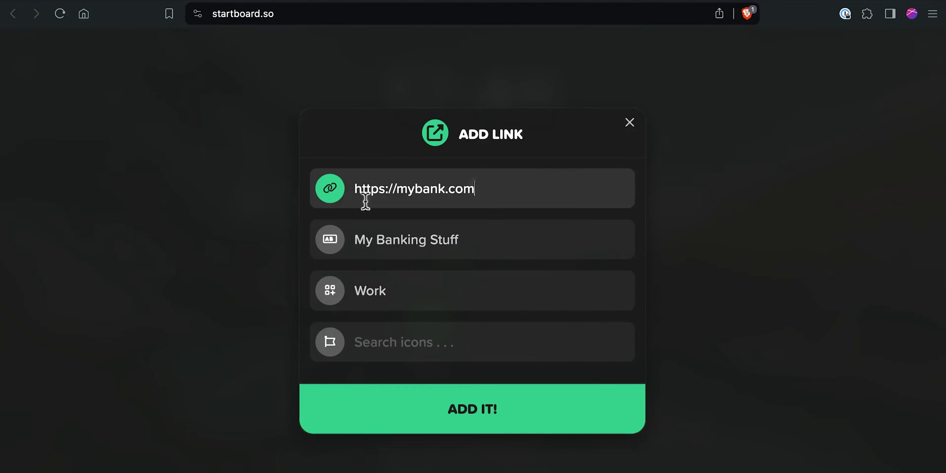
Assign the banking link to a new board named Personal, give it the piggy-bank icon and add it
click(433, 310)
click(435, 318)
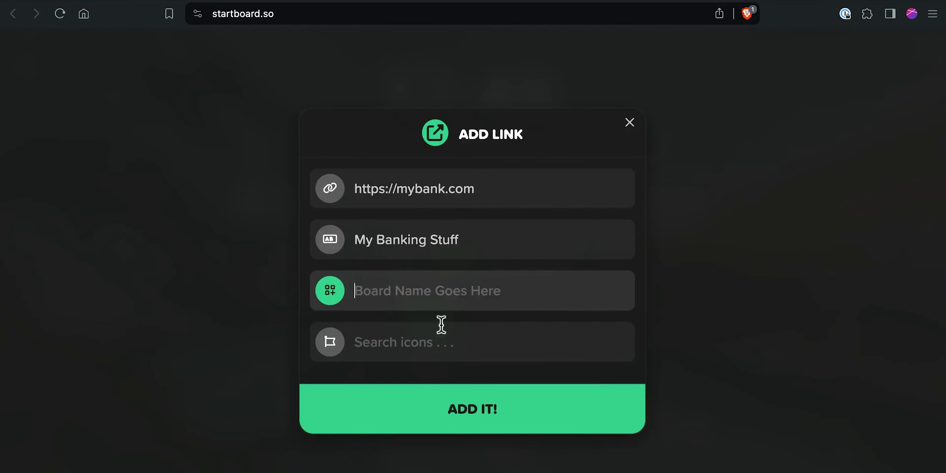
text(Personal)
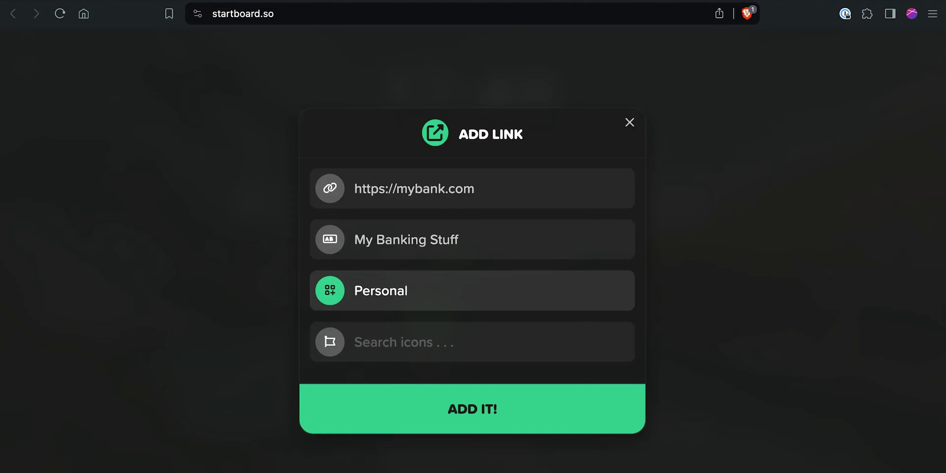
click(429, 341)
text(bank)
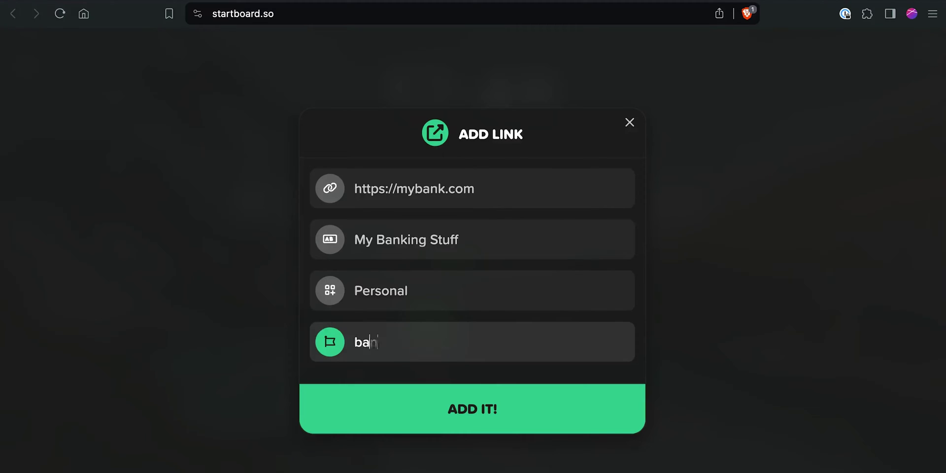
click(322, 373)
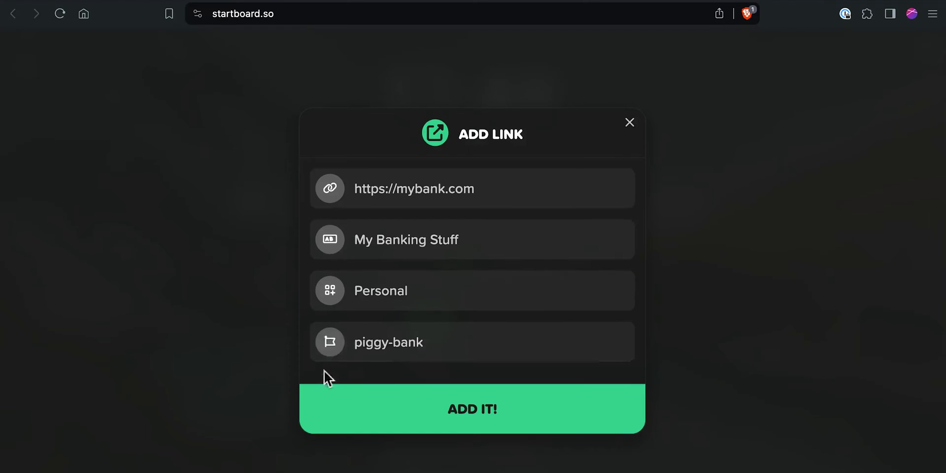
click(553, 417)
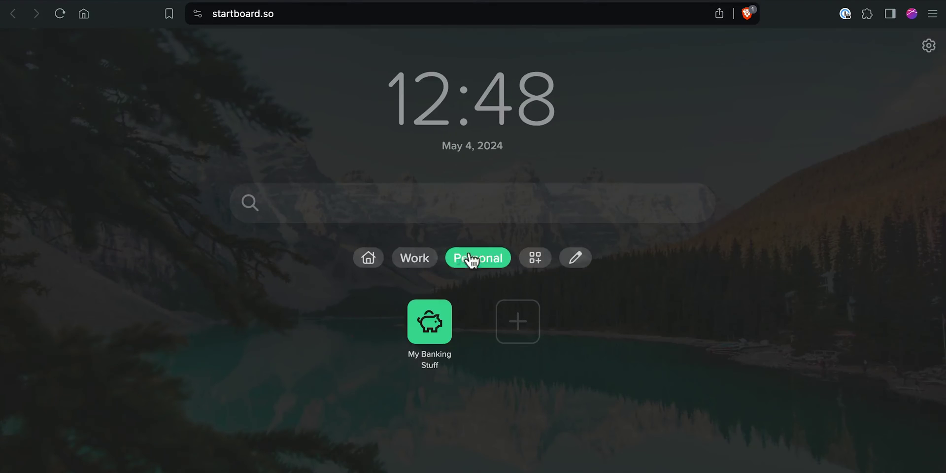
Put the Home board into edit mode and reorder its bookmarks so that YouTube comes after X
click(355, 265)
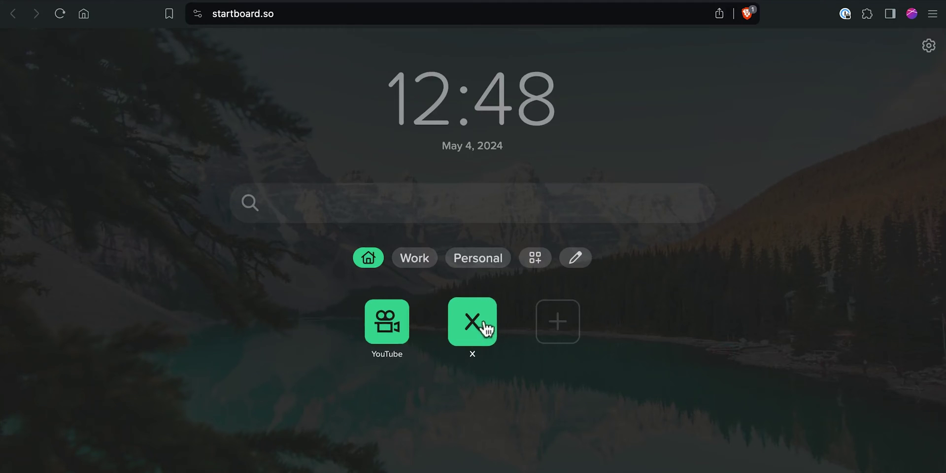
click(576, 261)
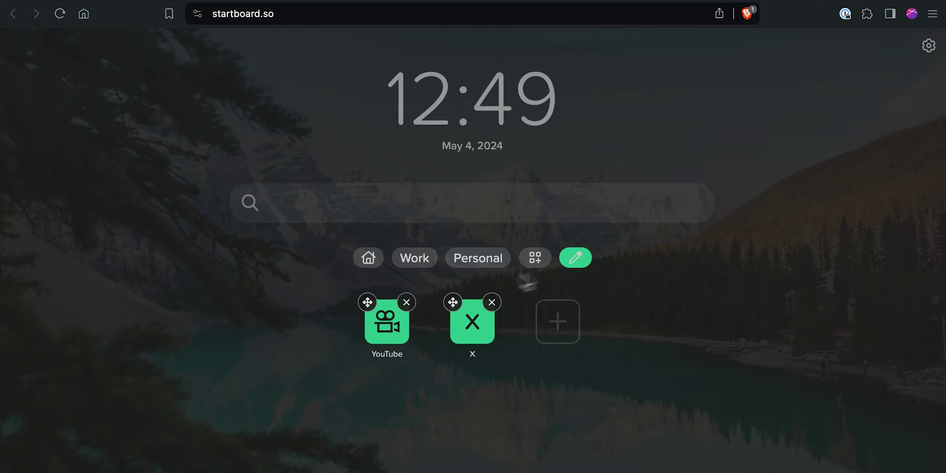
mouse_move(450, 301)
mouse_down()
mouse_move(323, 304)
mouse_move(470, 303)
mouse_up()
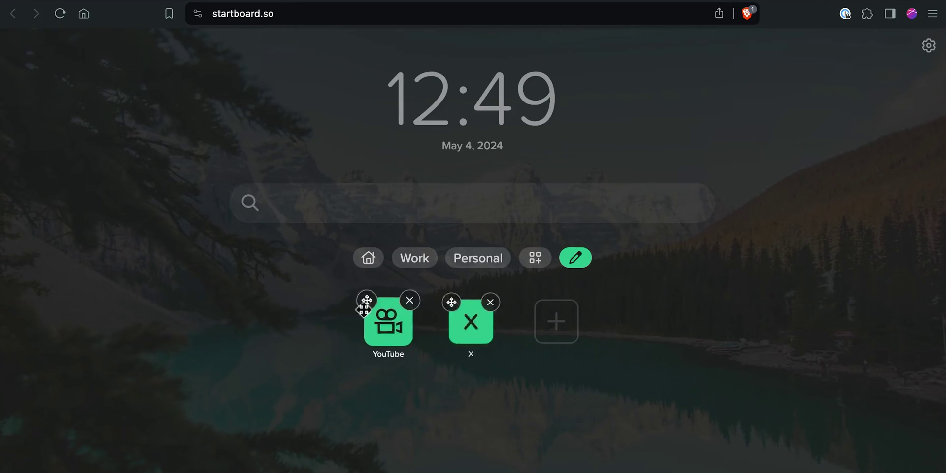
mouse_move(366, 305)
mouse_down()
mouse_move(427, 276)
mouse_move(476, 316)
mouse_up()
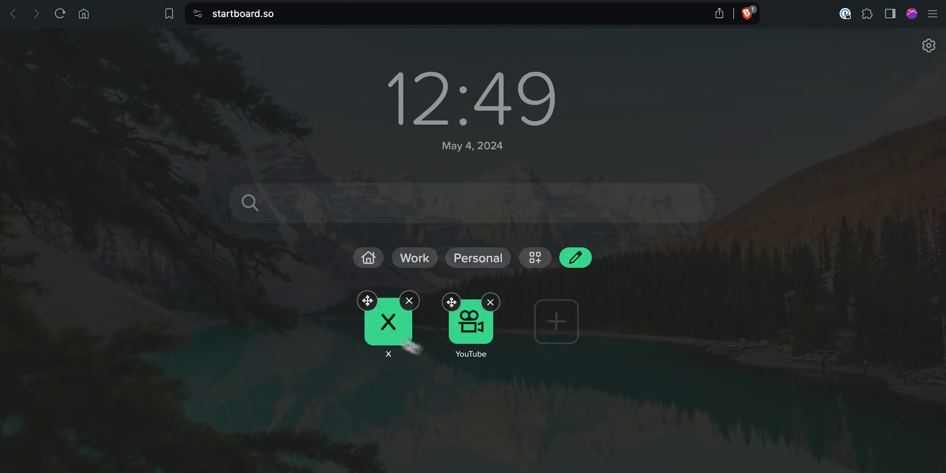
Change the title of the YouTube bookmark on the Home board to The YouTubes! and save it
click(575, 261)
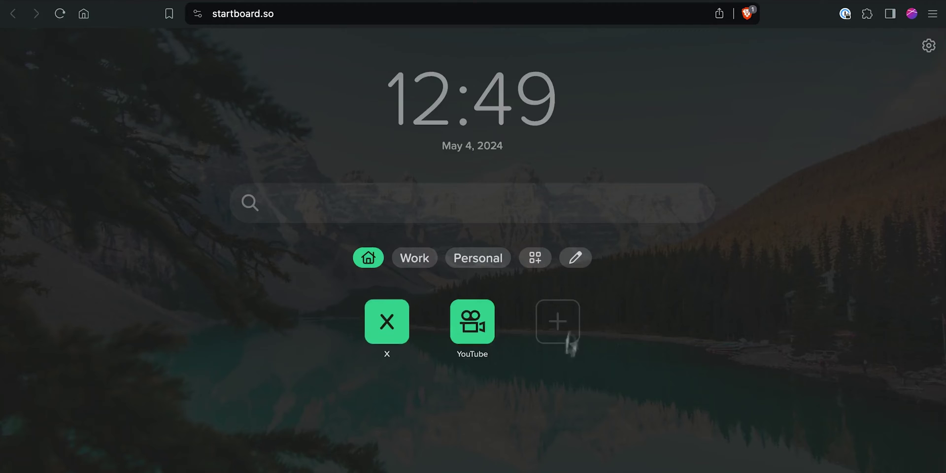
click(576, 264)
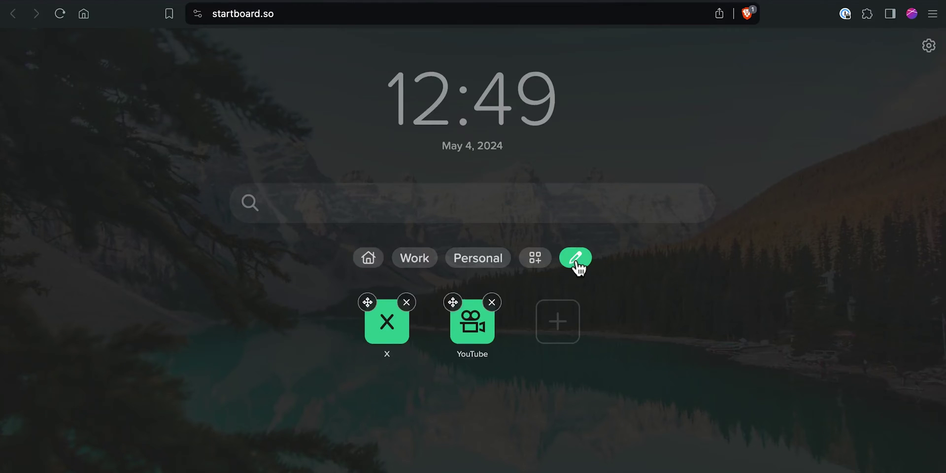
click(476, 334)
click(360, 244)
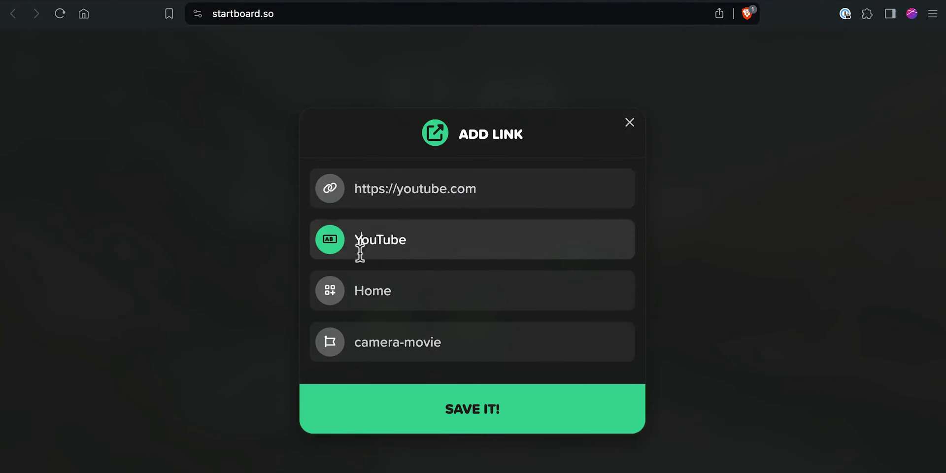
text(The )
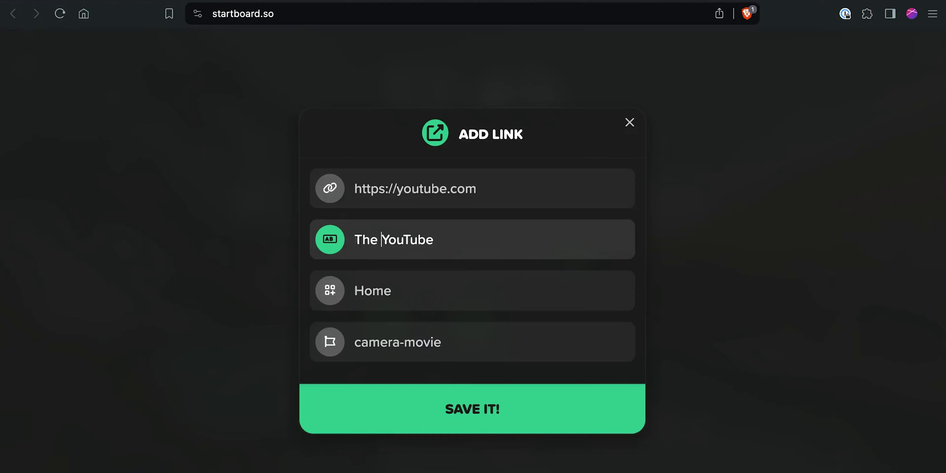
text(!)
click(570, 429)
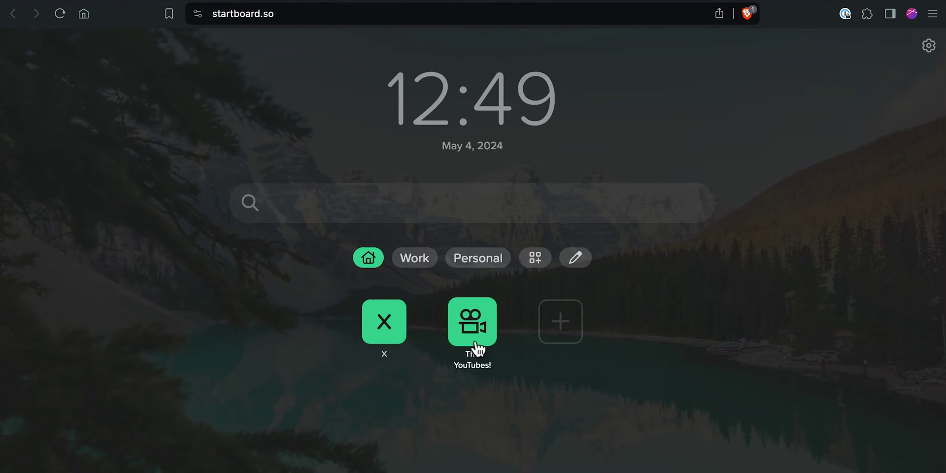
Edit The YouTubes! bookmark to move it from the Home board to the Personal board and save it
click(585, 268)
click(470, 325)
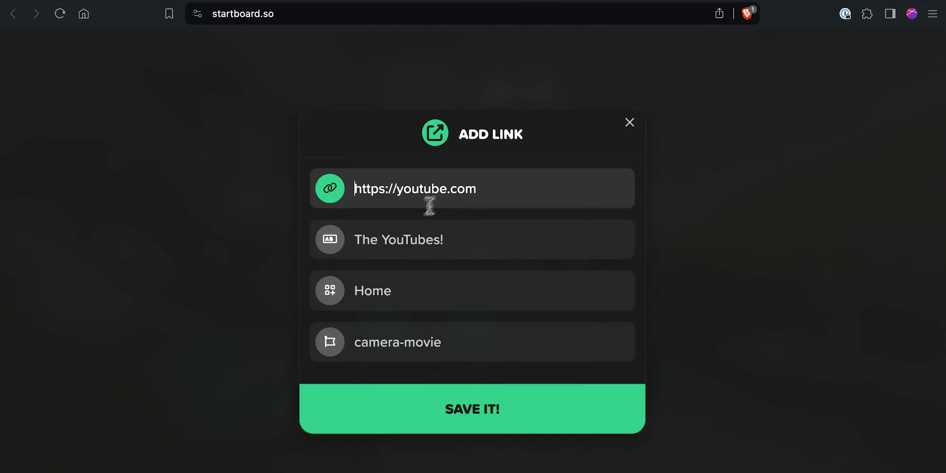
click(433, 301)
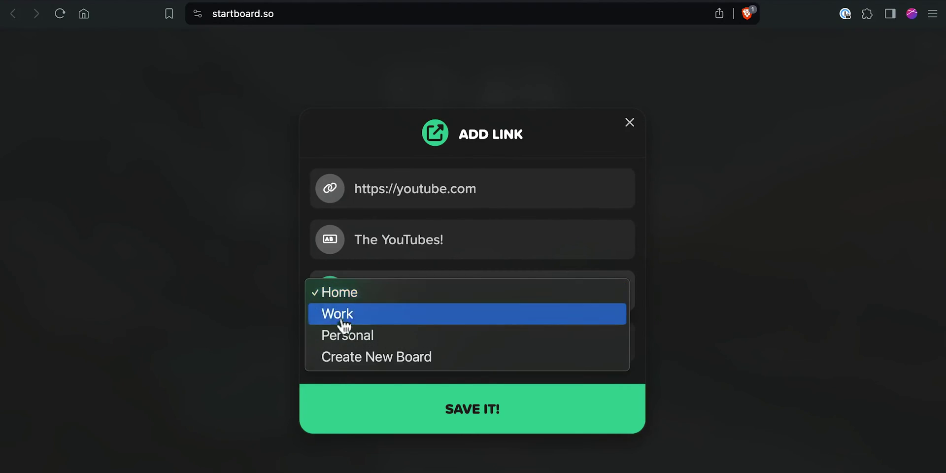
click(403, 340)
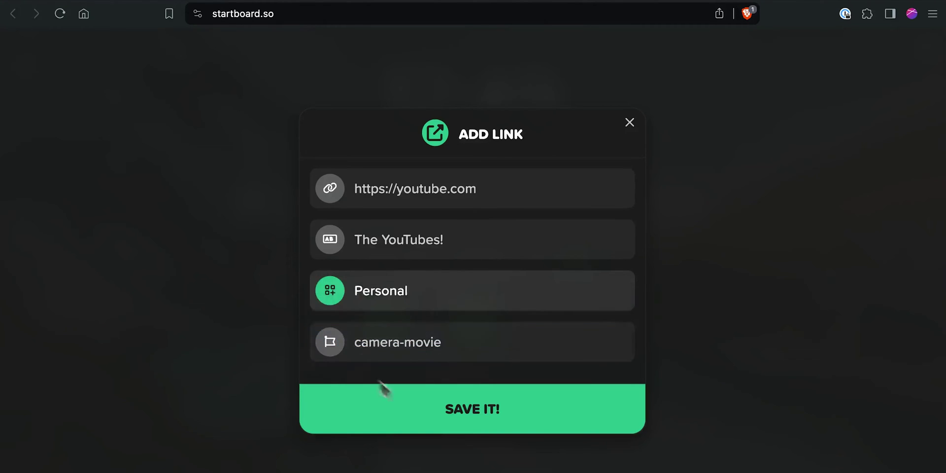
click(331, 412)
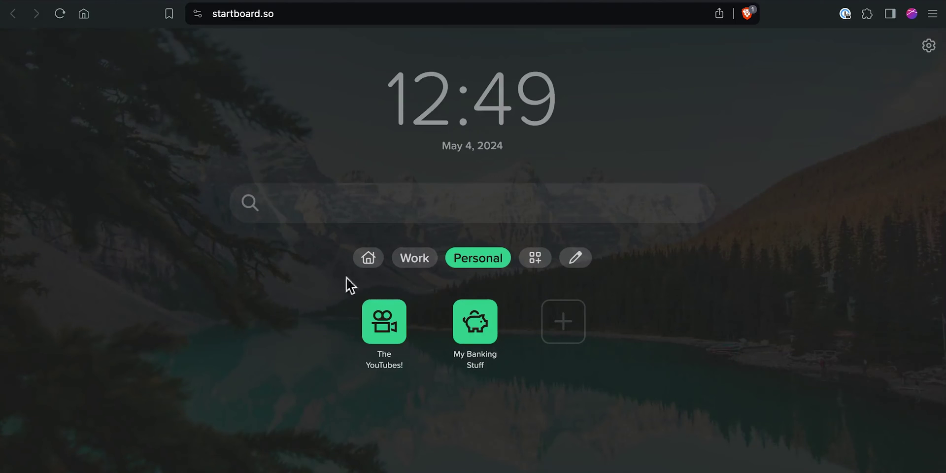
Reorder the Personal board's bookmarks so that My Banking Stuff comes before The YouTubes!, and leave edit mode
click(582, 266)
drag(457, 301, 315, 299)
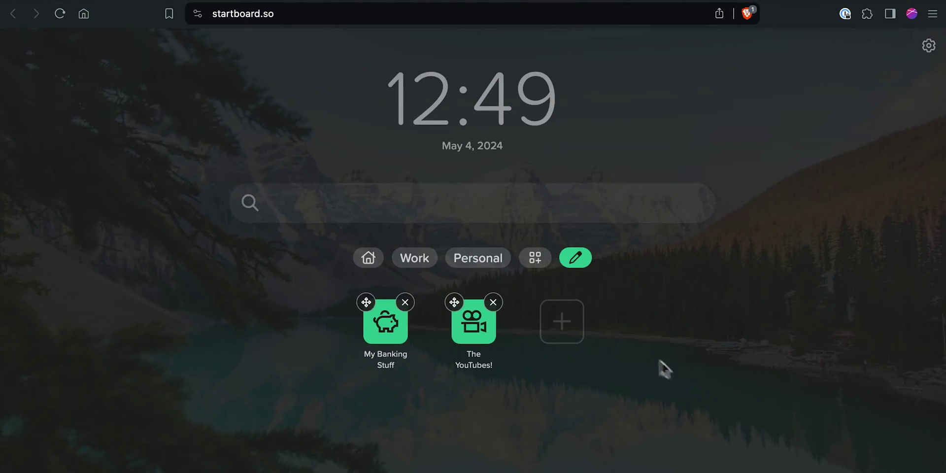
click(574, 260)
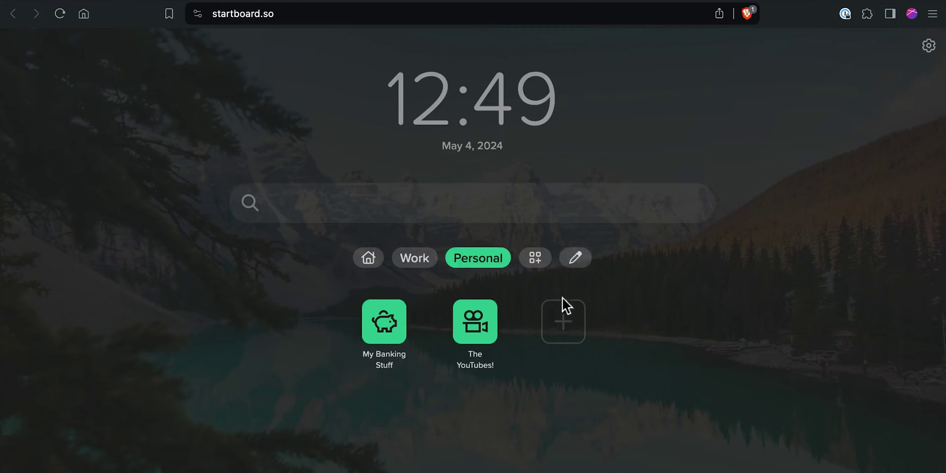
View the Home board, open the Personal board from the full board list, and return to Home
click(371, 260)
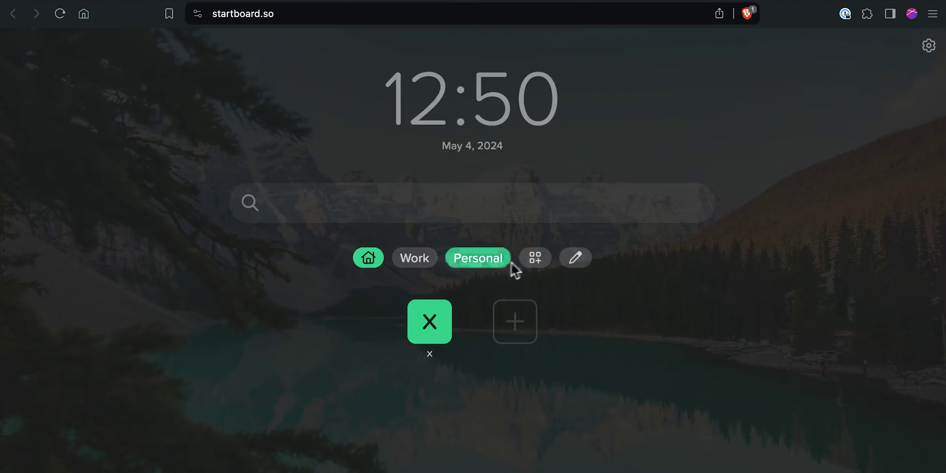
click(535, 260)
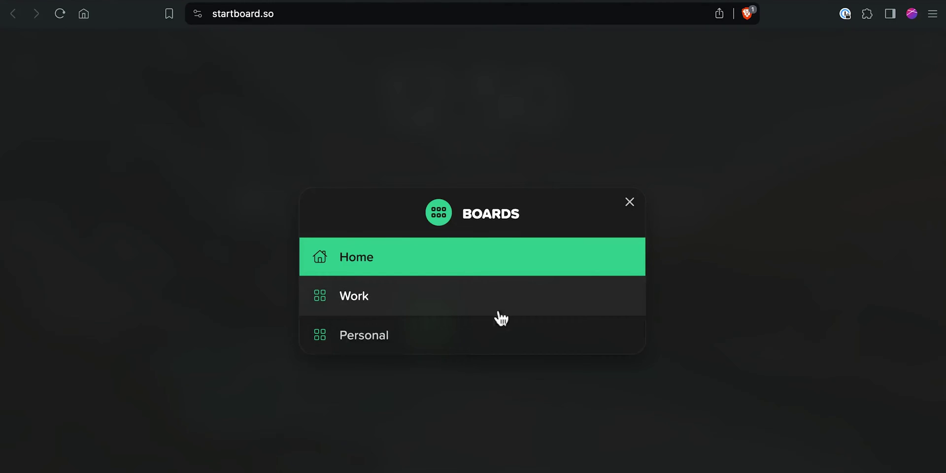
click(482, 346)
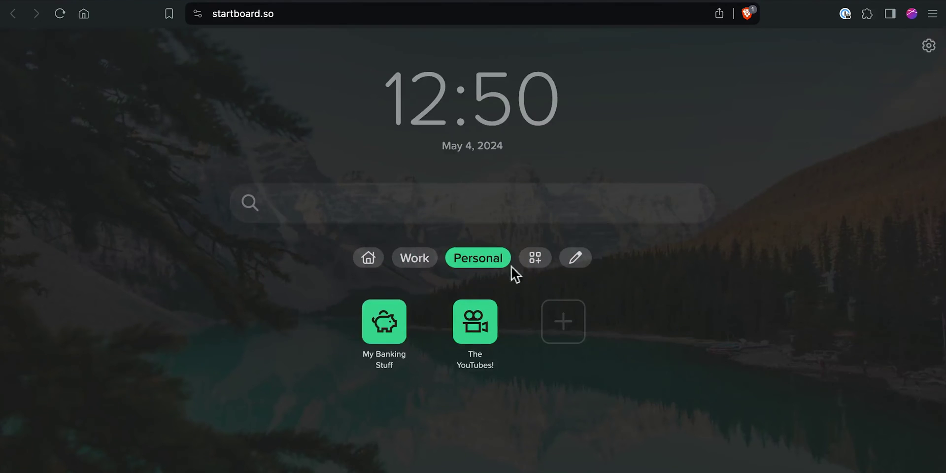
click(541, 264)
click(412, 268)
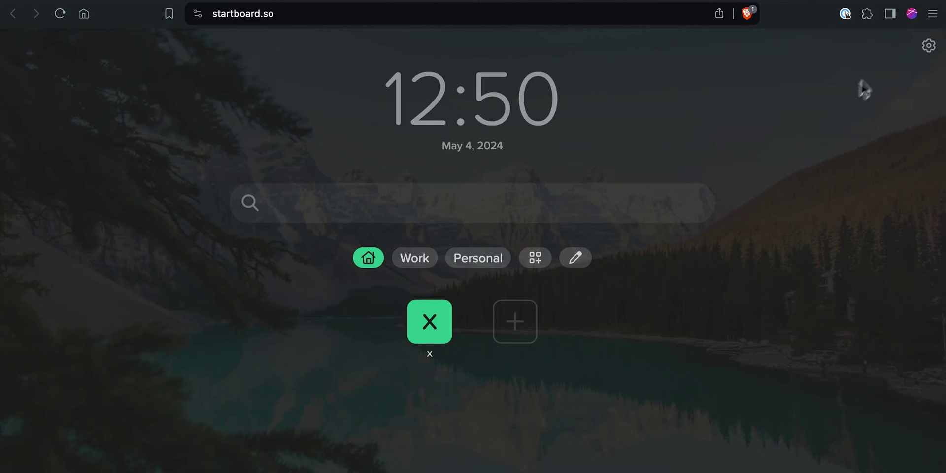
In the board settings, place Personal ahead of Work, rename it Personal!! and save
click(929, 47)
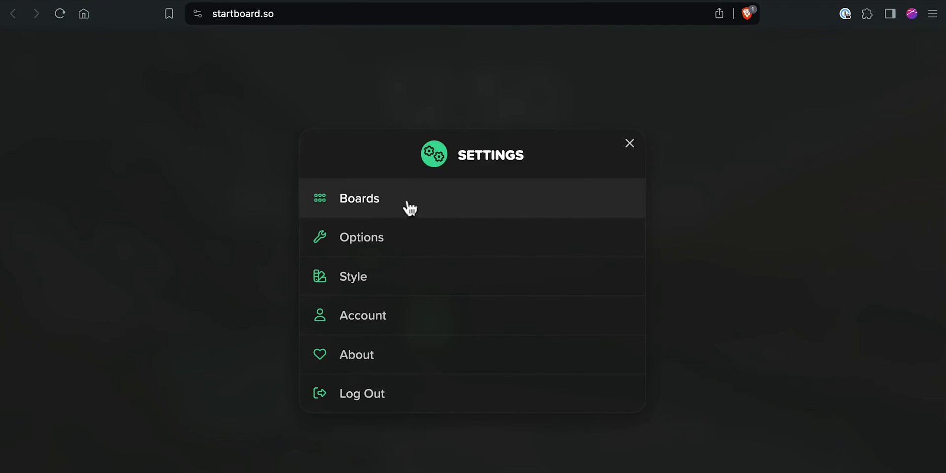
click(410, 208)
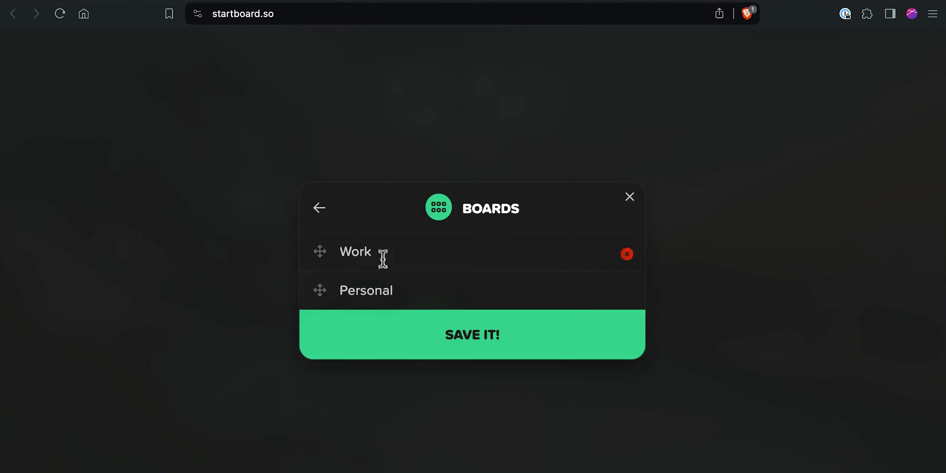
drag(318, 291, 324, 252)
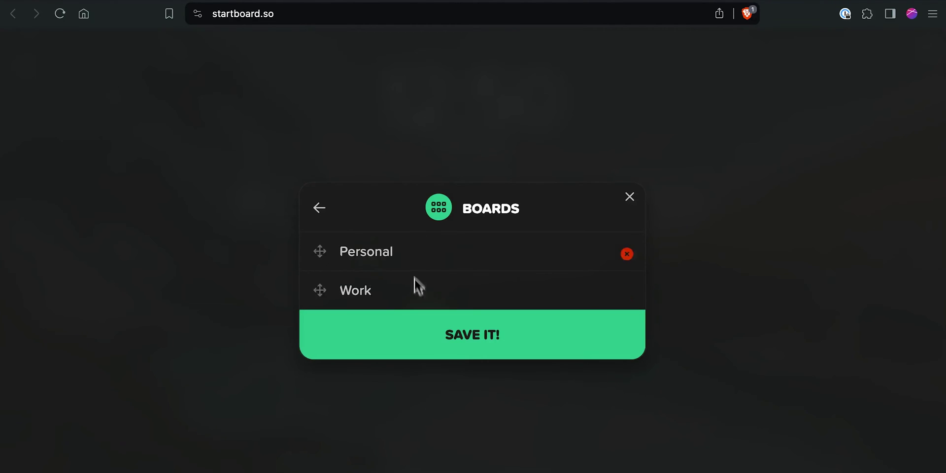
click(421, 251)
text(!!)
click(533, 343)
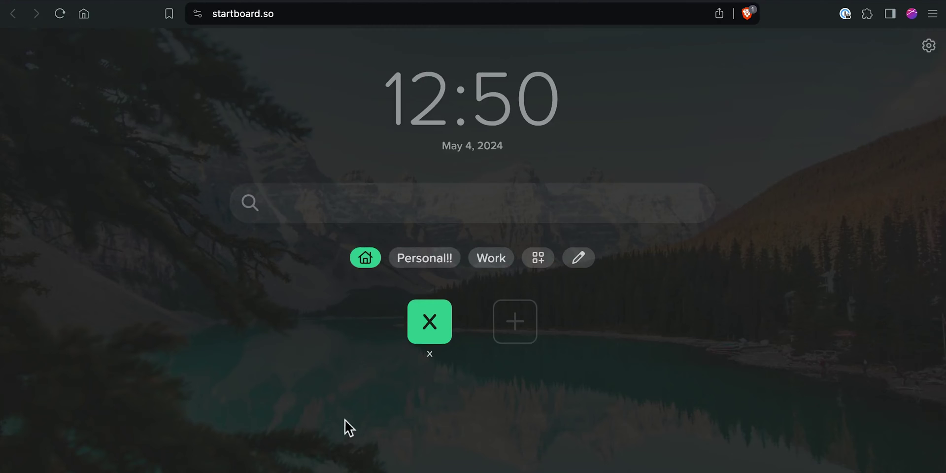
Review the places where boards are managed: the settings, the new-link form's board choices and the full board list
click(929, 46)
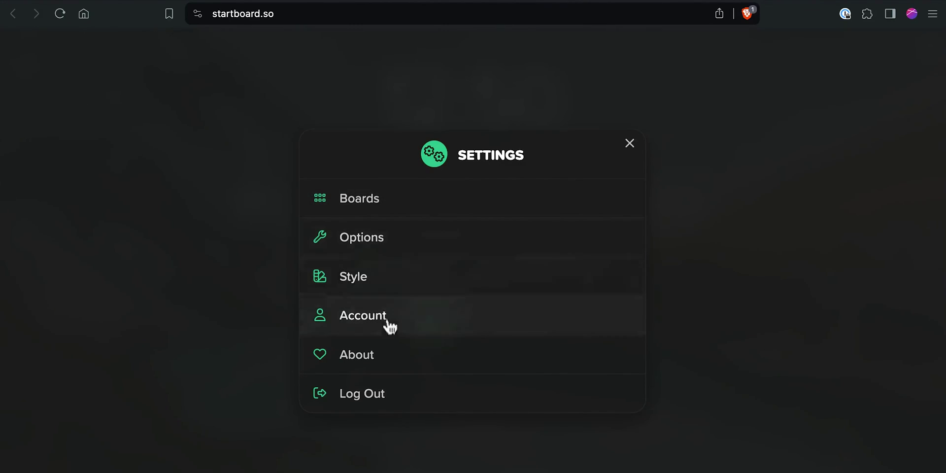
click(629, 144)
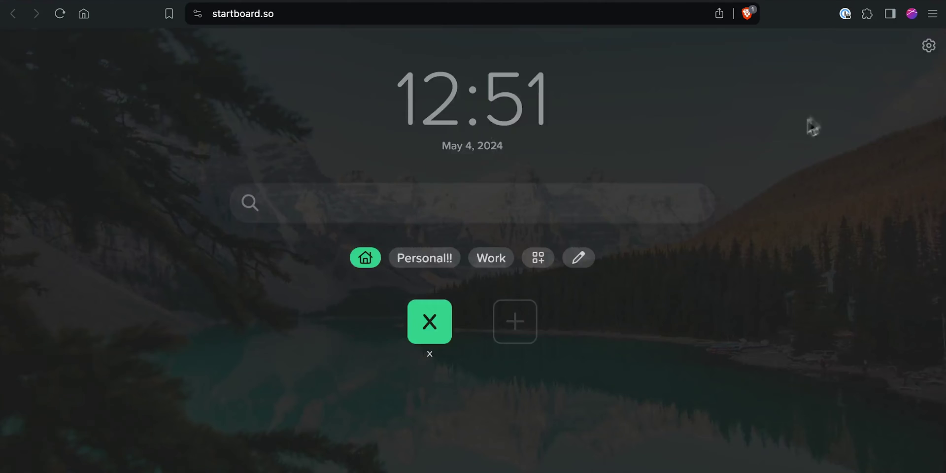
click(928, 48)
click(400, 209)
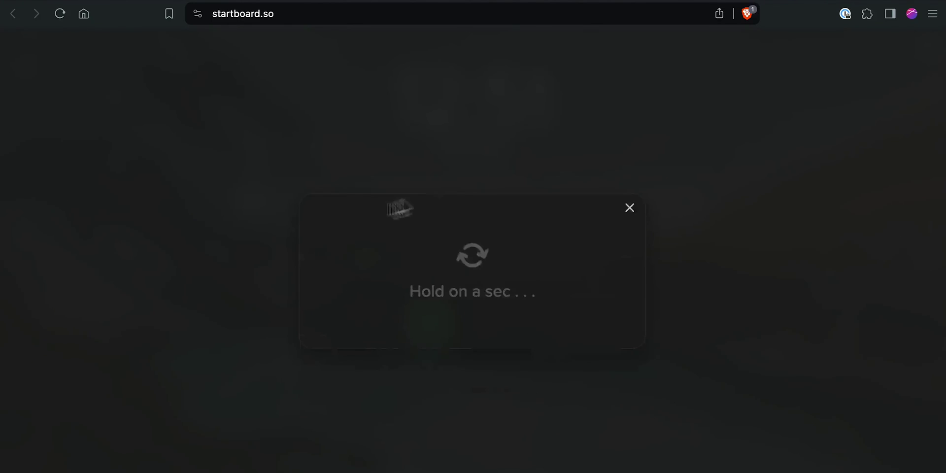
click(629, 198)
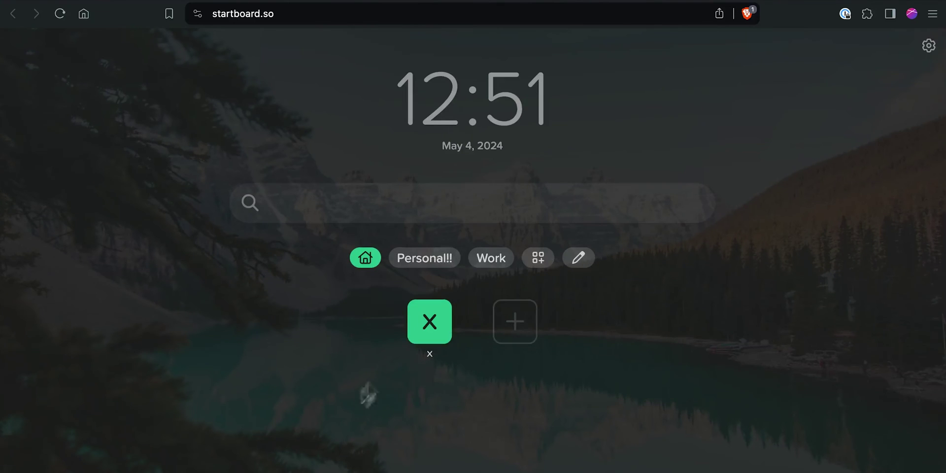
click(528, 322)
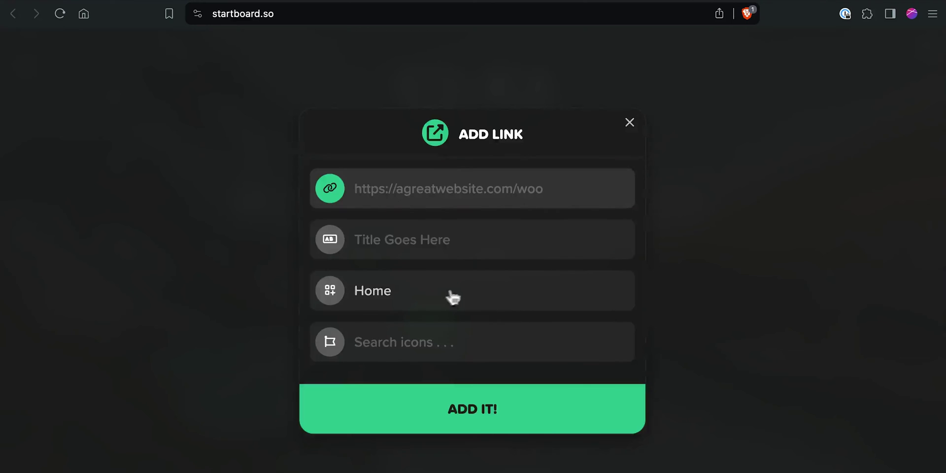
click(424, 295)
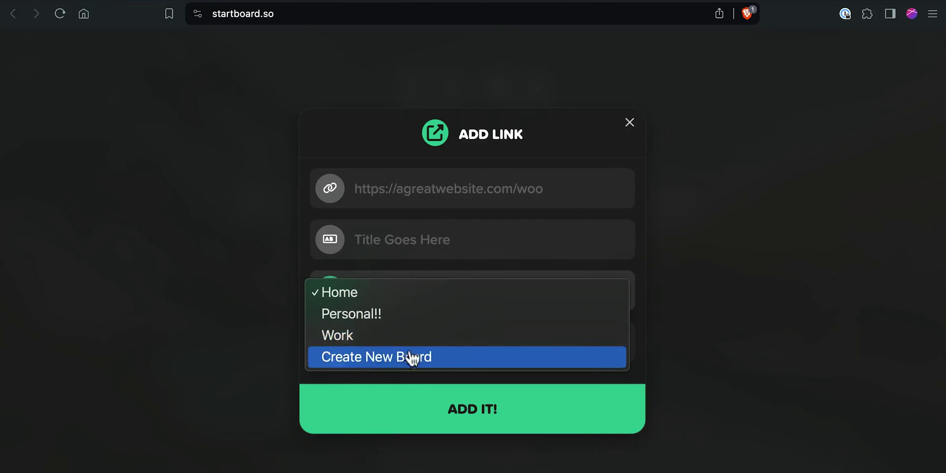
click(469, 358)
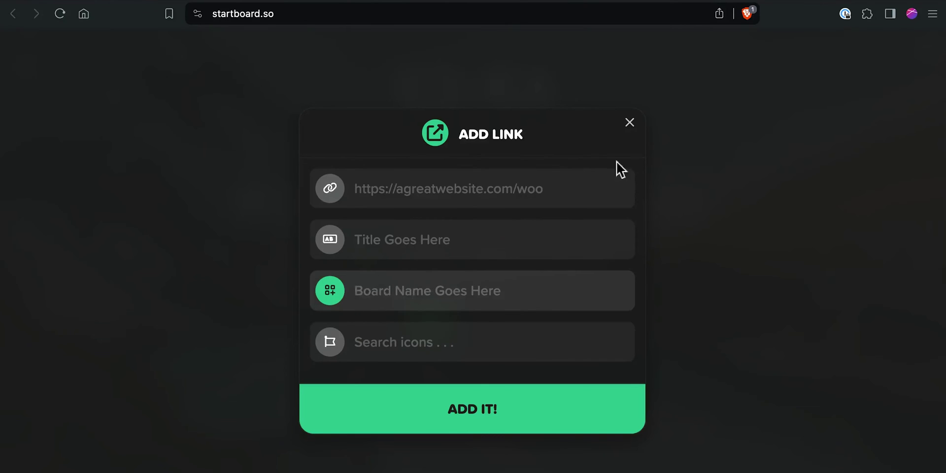
click(631, 123)
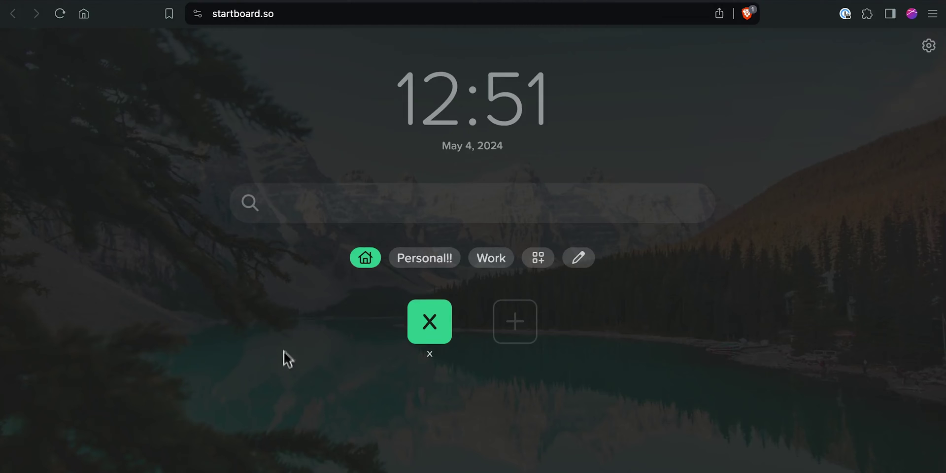
click(540, 257)
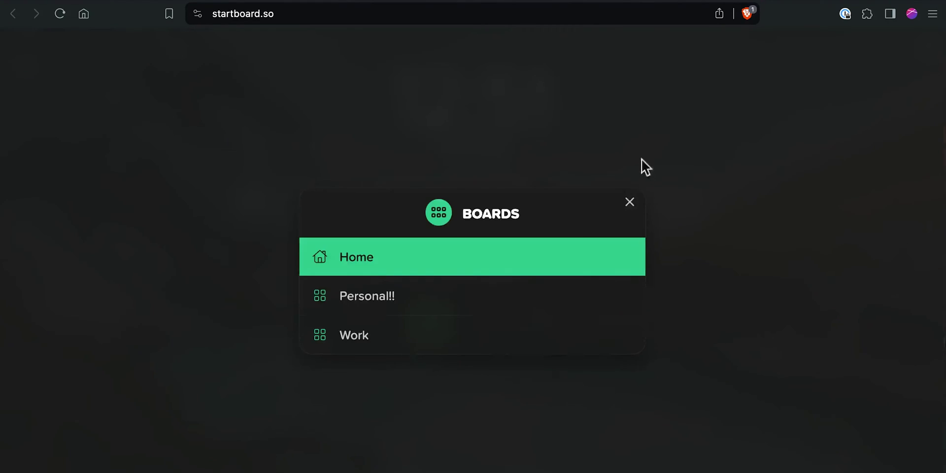
click(631, 203)
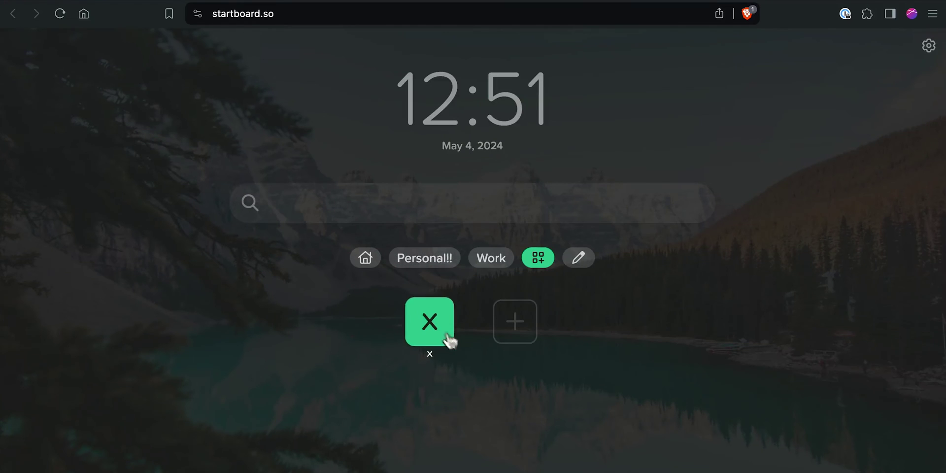
Search the bookmarks across all boards for youtube
click(317, 207)
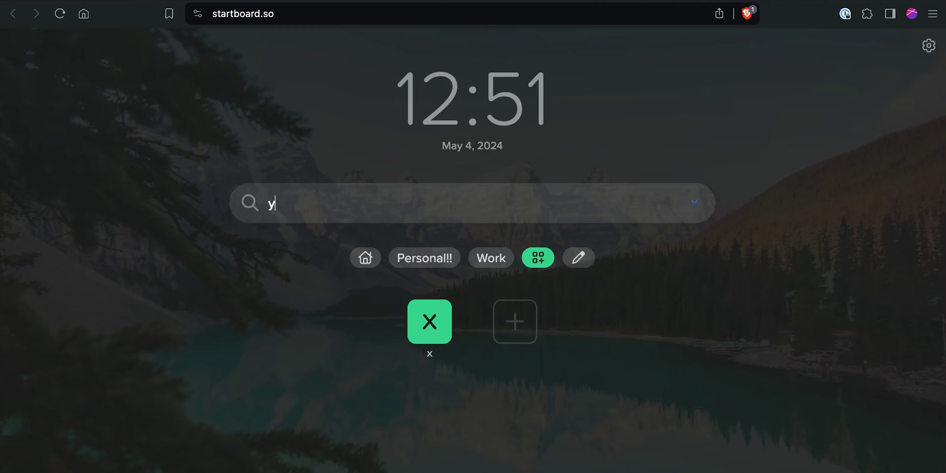
text(outube)
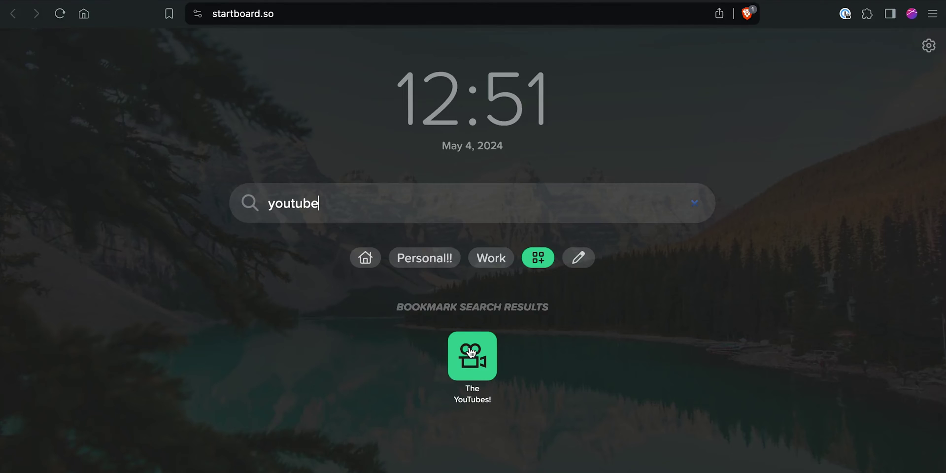
click(404, 354)
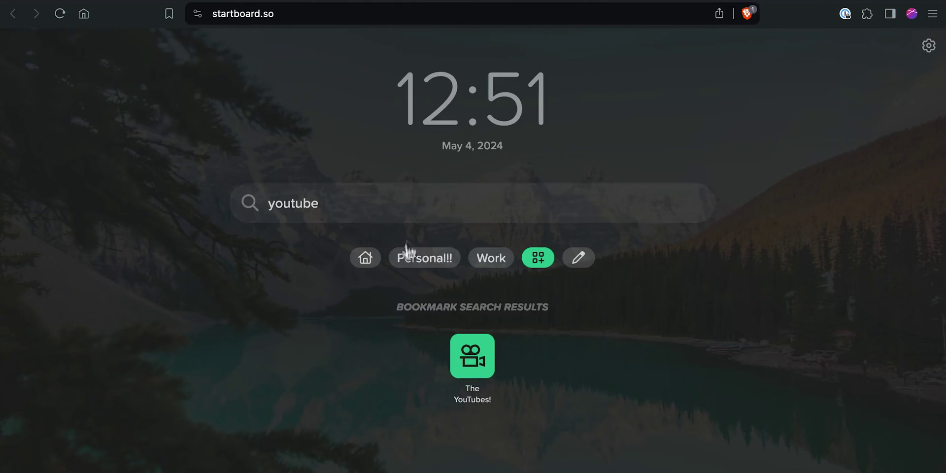
Switch to the Work board, clear the search and look up youtube again from there
click(500, 265)
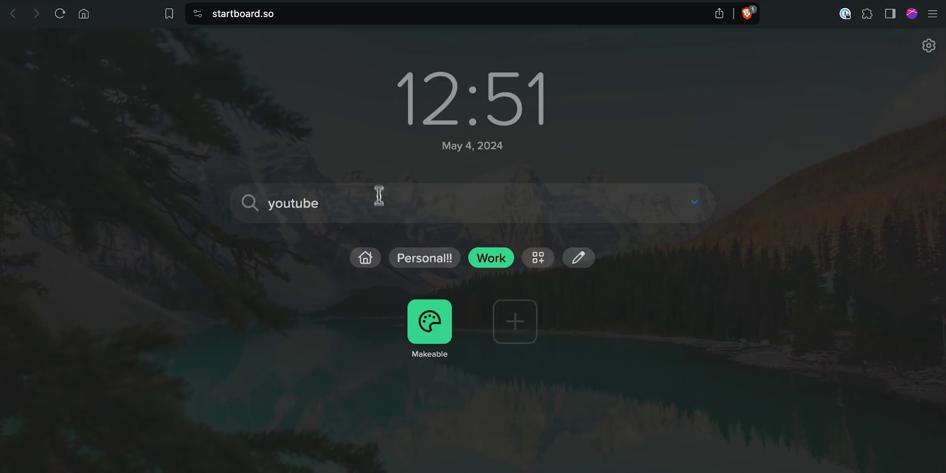
drag(378, 196, 217, 193)
key(Return)
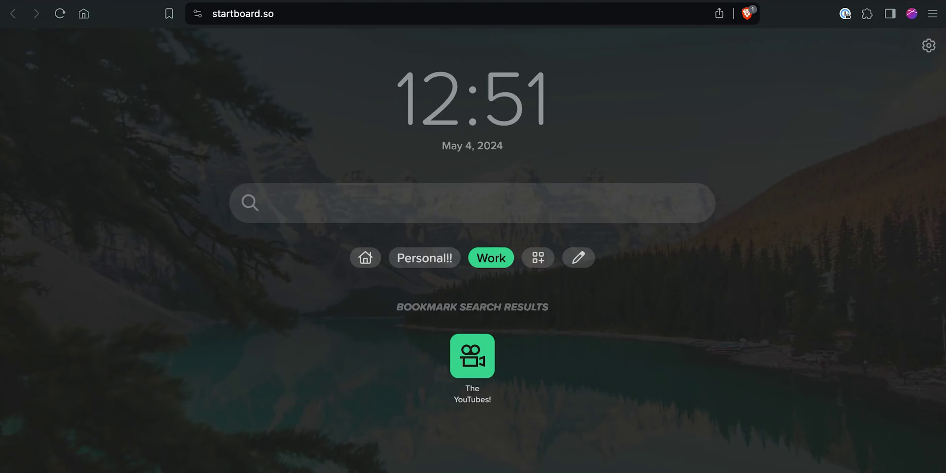
text(youtube)
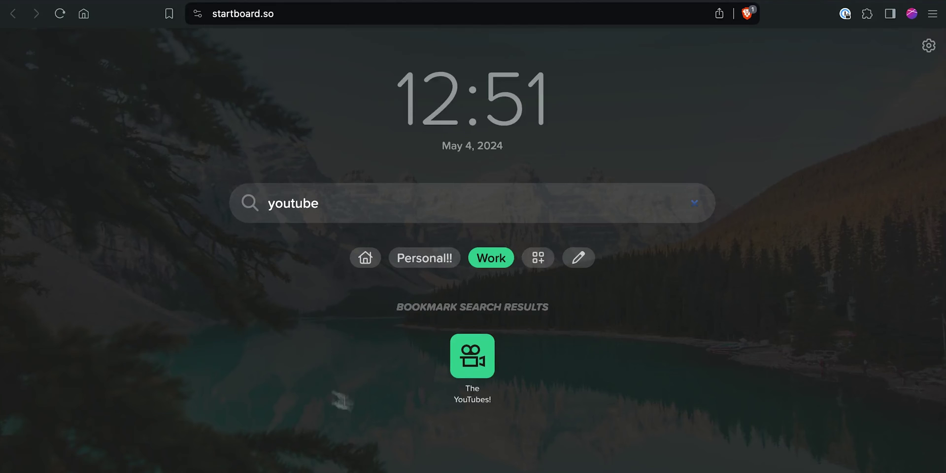
Clear the search field, run a web search for youtube from the Work board and return to the start page
drag(324, 212, 190, 195)
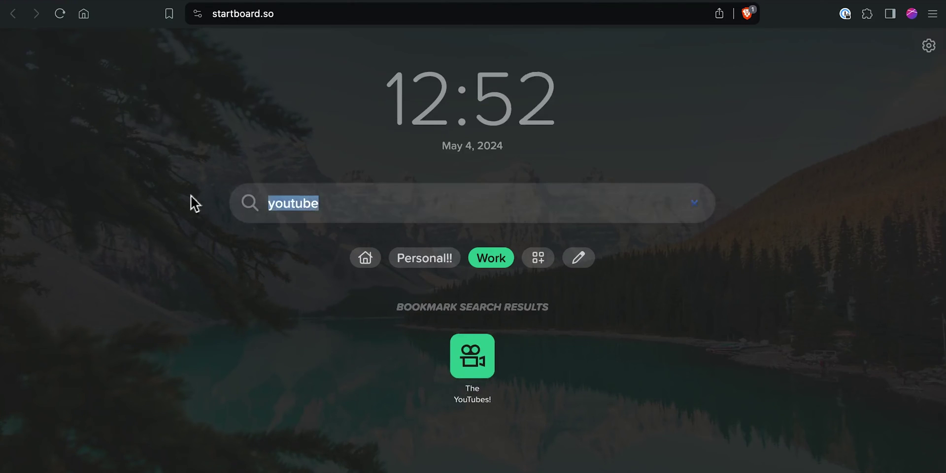
key(BackSpace)
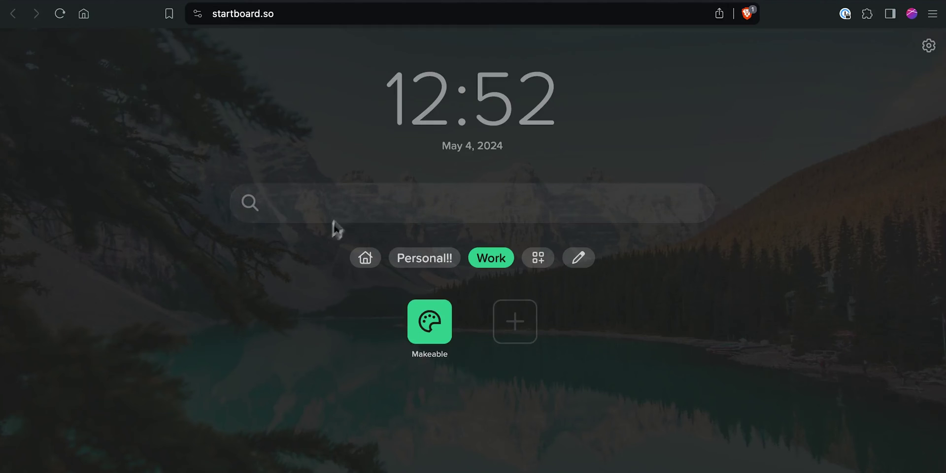
click(347, 204)
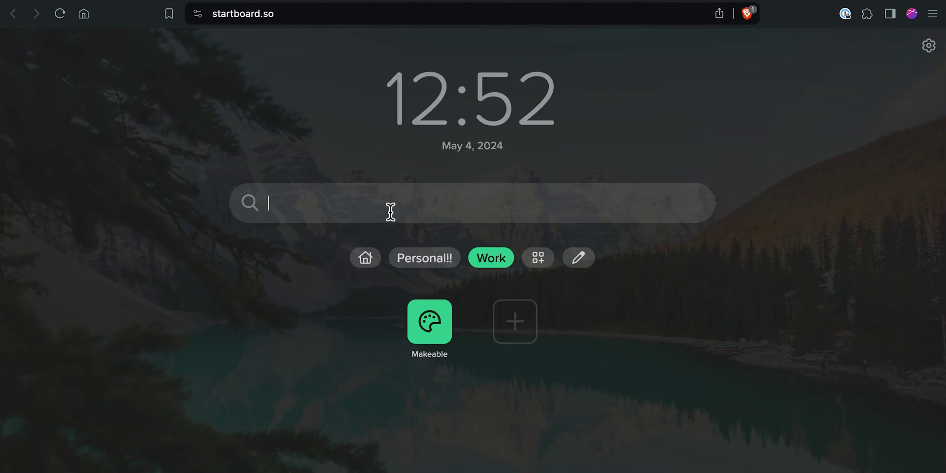
text(youtube)
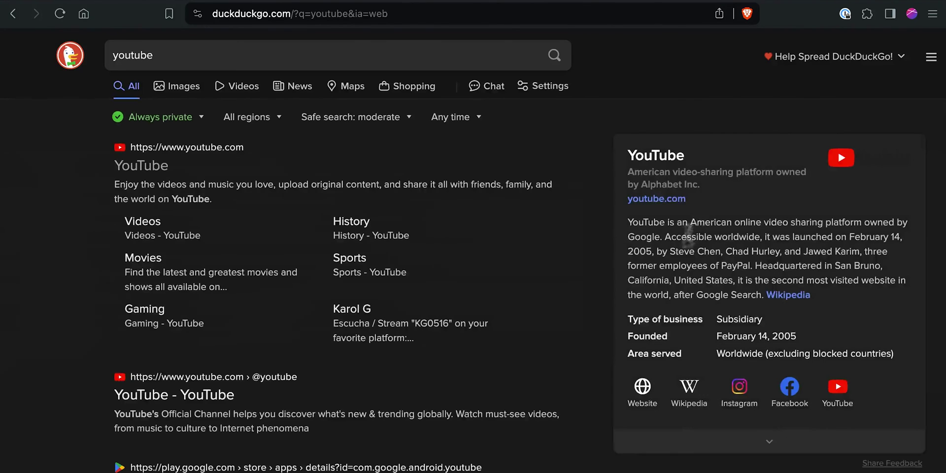
key(super+bracketleft)
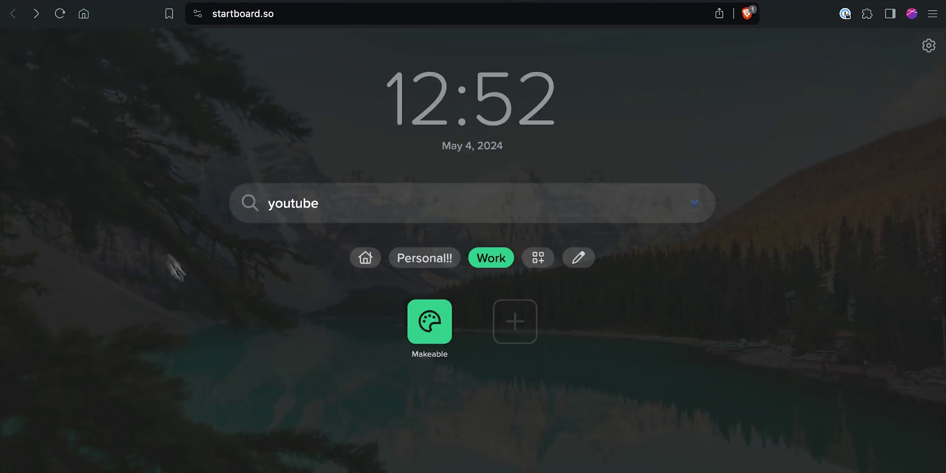
double_click(313, 205)
click(167, 321)
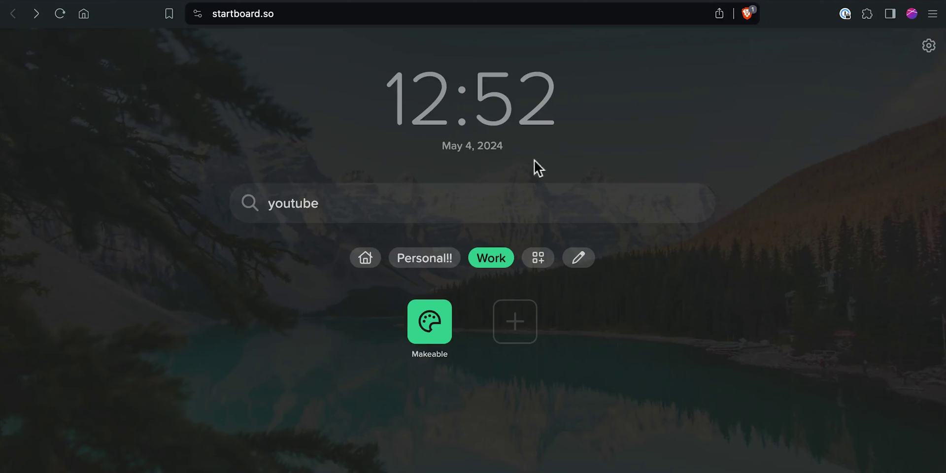
Review the search engine choices in Startboard's options, keep DuckDuckGo and close the settings
click(930, 47)
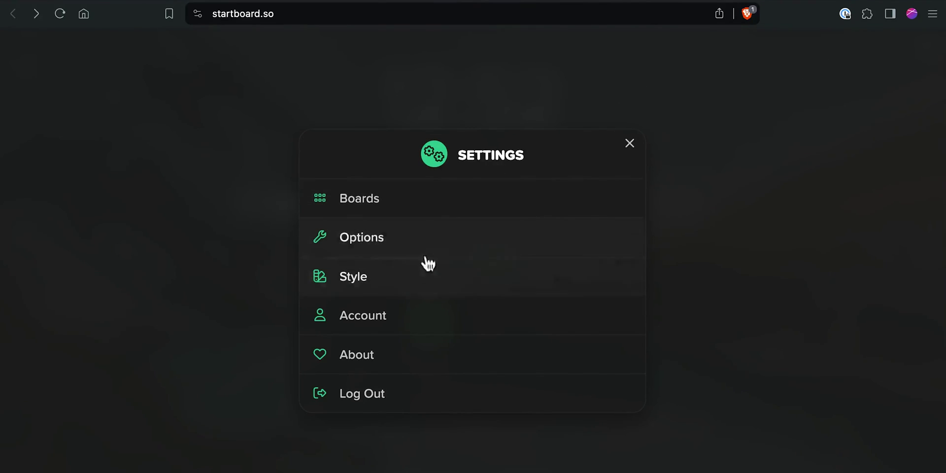
click(424, 239)
click(458, 320)
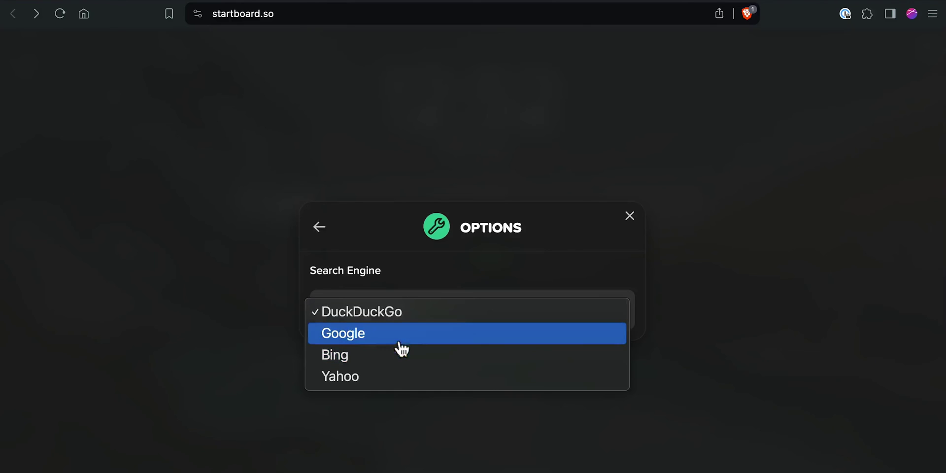
click(452, 317)
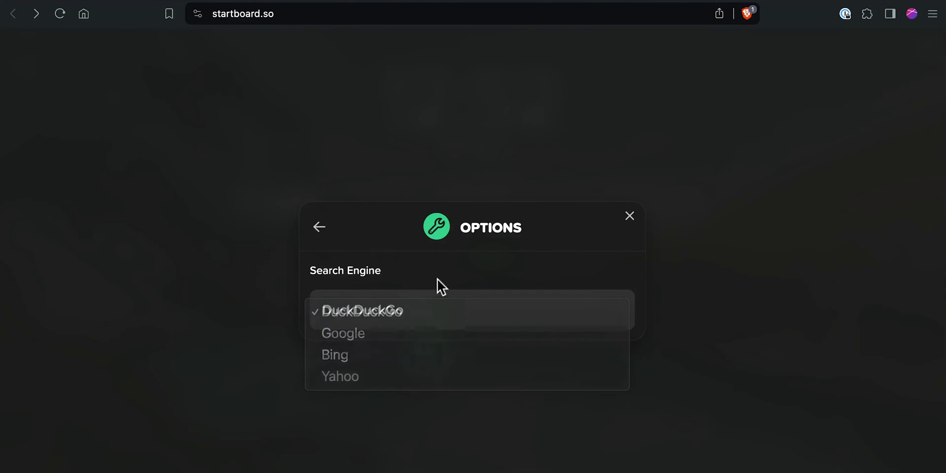
click(318, 228)
click(618, 153)
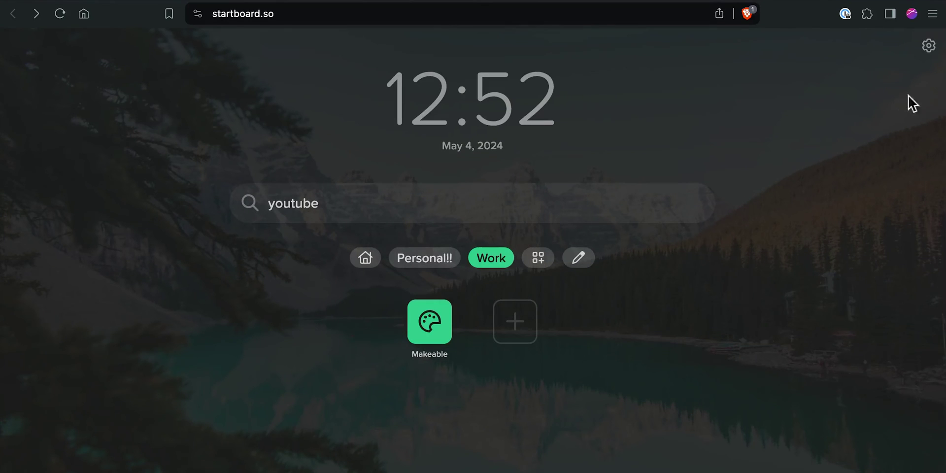
Clear youtube from the search field and switch to the home board
click(386, 202)
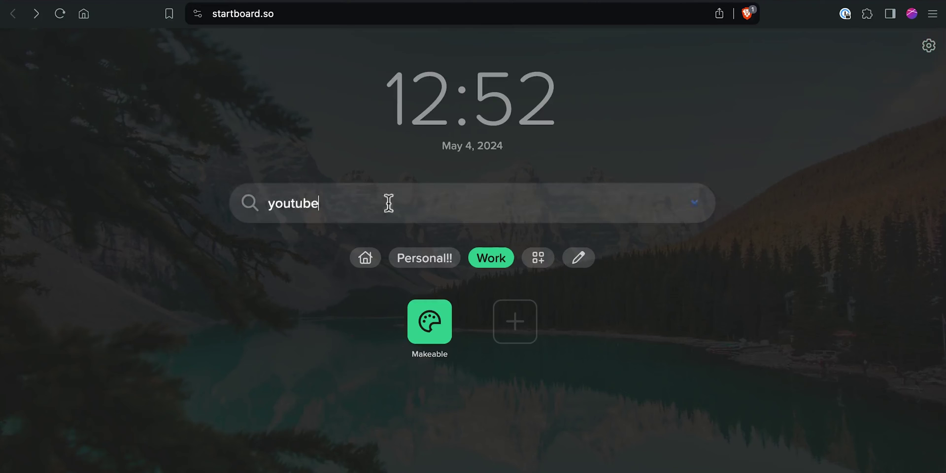
key(super+a)
key(BackSpace)
click(365, 257)
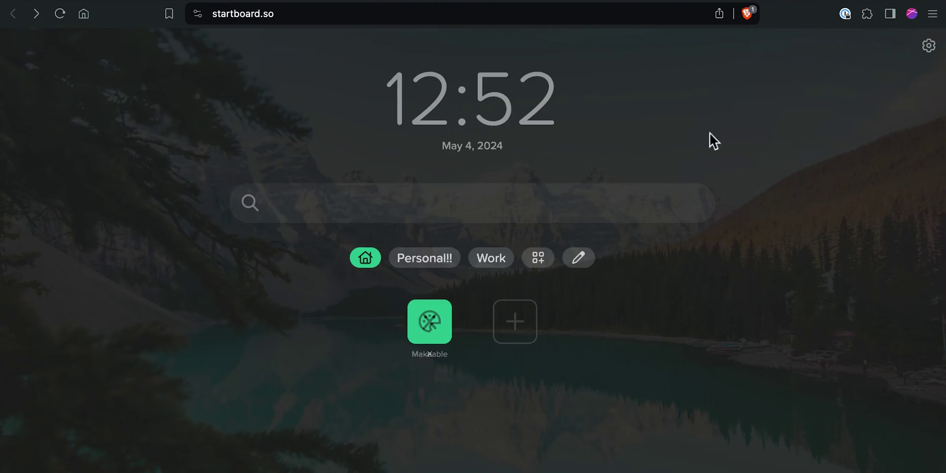
In the style settings, try the Snowy Forest background image and settle on Field of Flowers
click(929, 46)
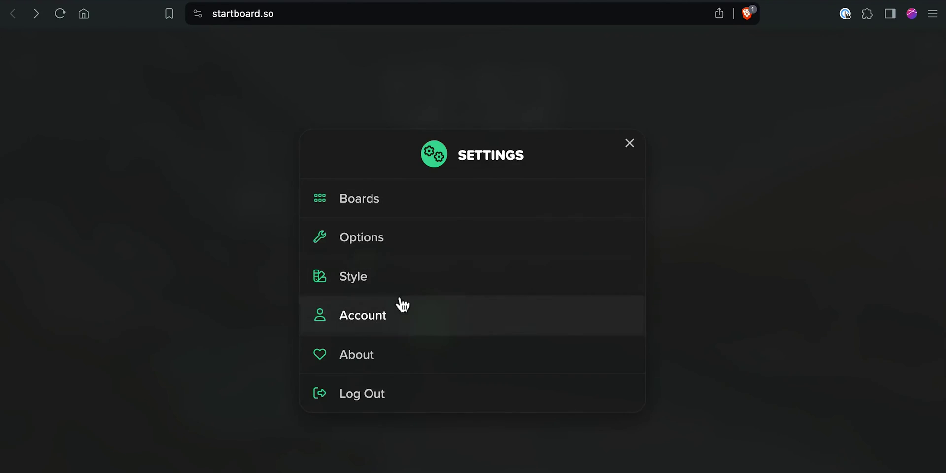
click(407, 290)
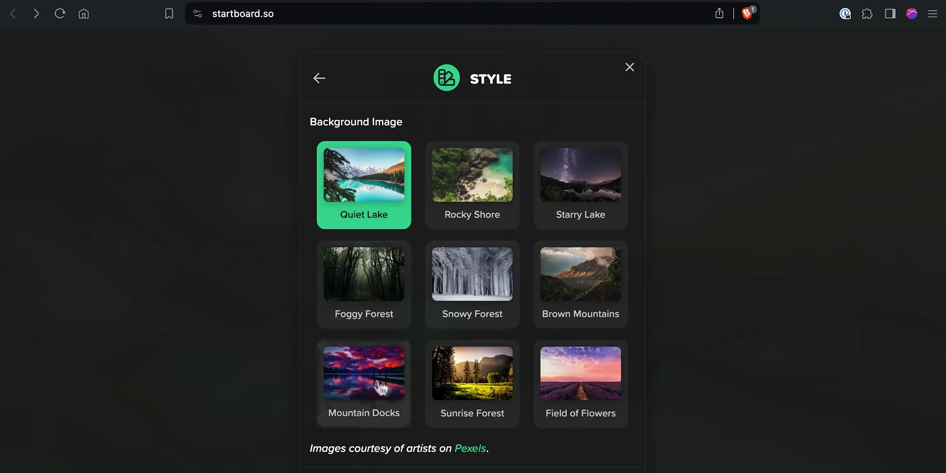
click(468, 276)
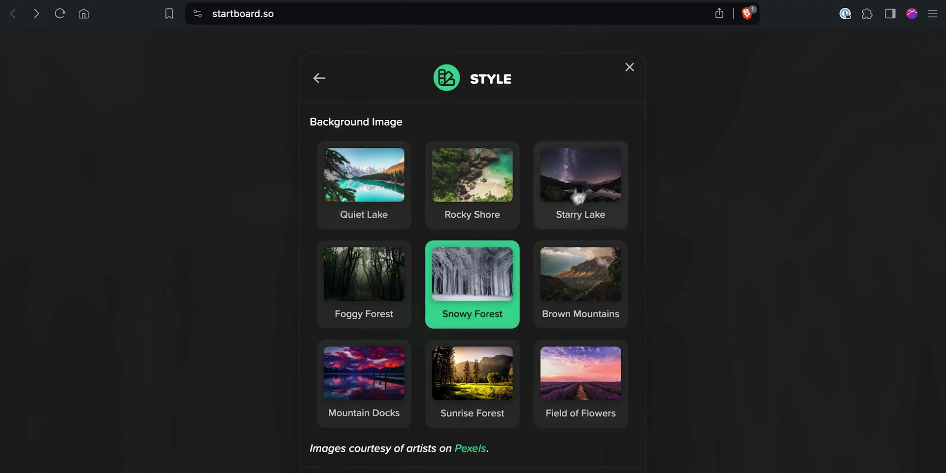
scroll(296, 384, down, 3)
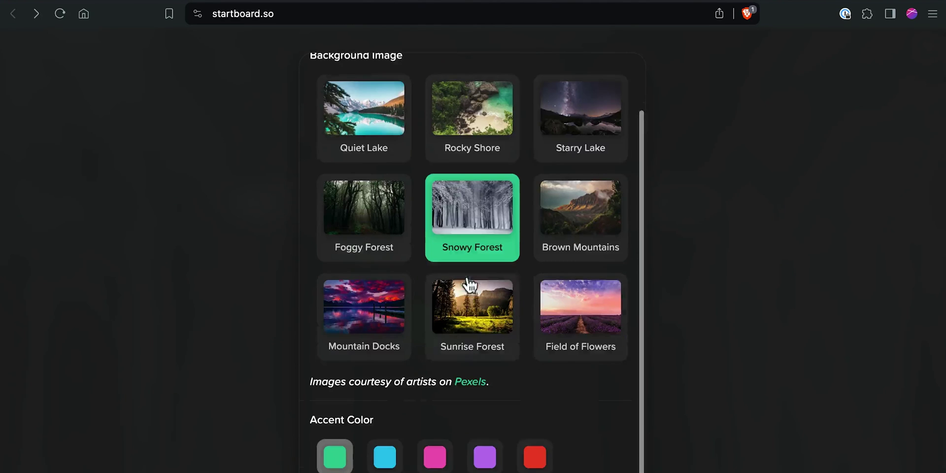
click(598, 311)
Set the accent color to pink and close the style settings
scroll(493, 276, down, 1)
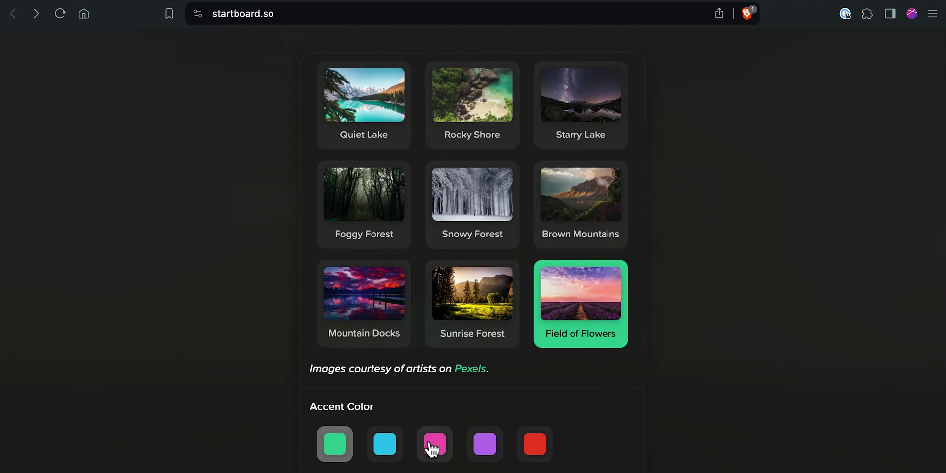
click(432, 446)
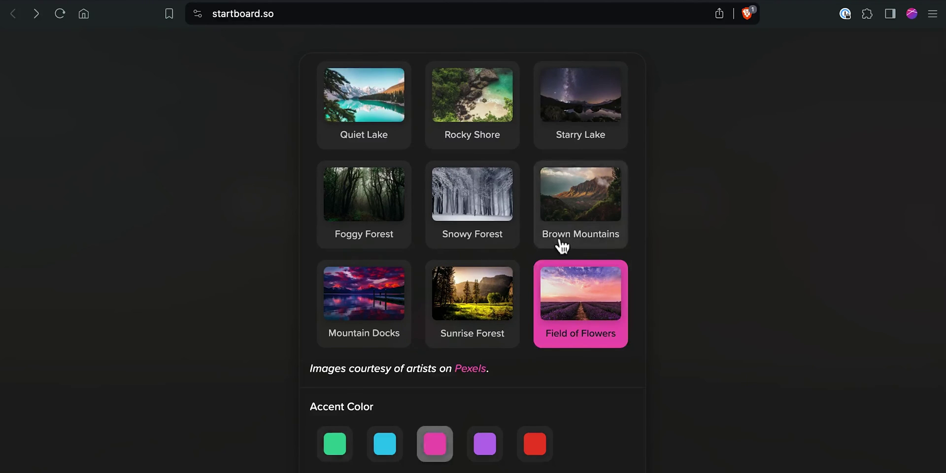
scroll(325, 123, up, 3)
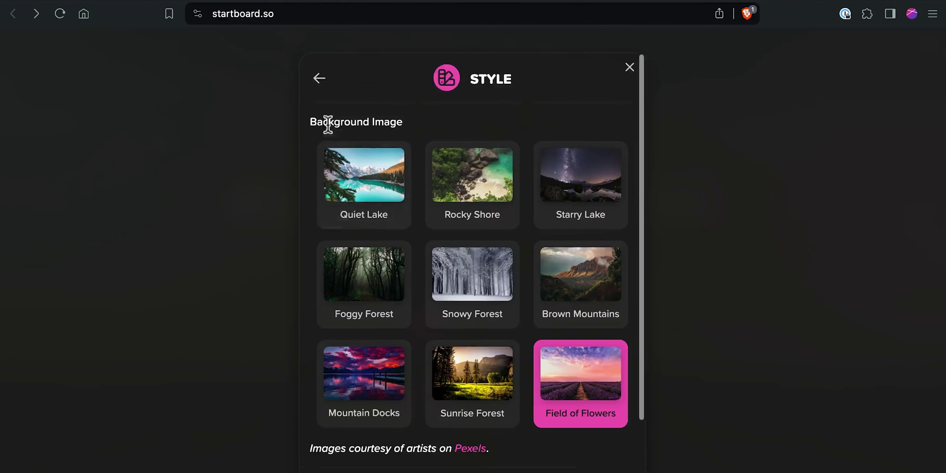
click(631, 70)
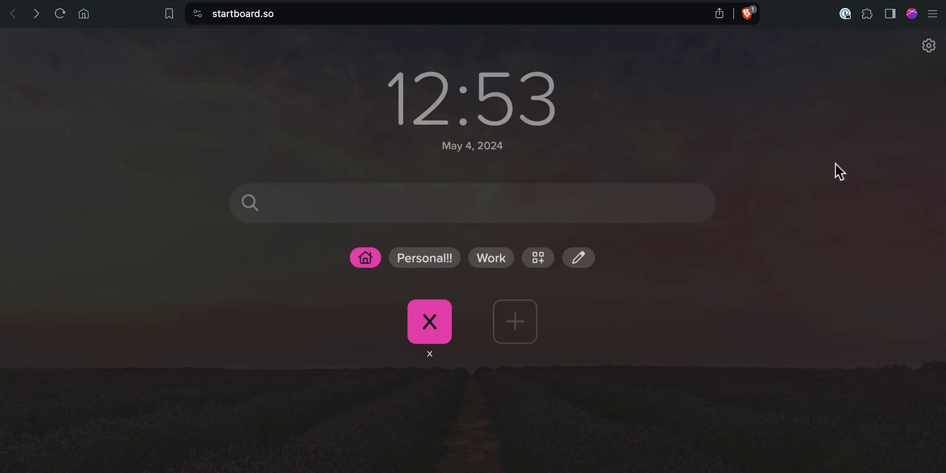
Show the Personal!! board, open the Brave browser settings and examine the startup page options under Get started
click(445, 260)
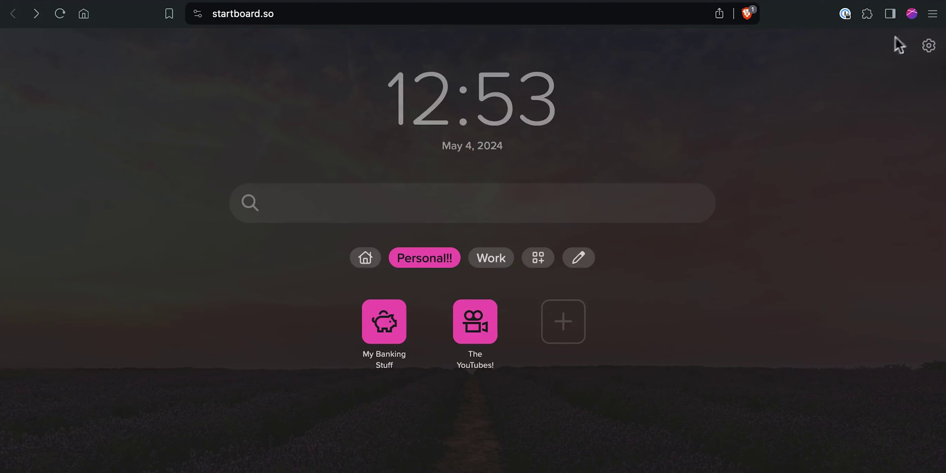
click(932, 14)
click(933, 14)
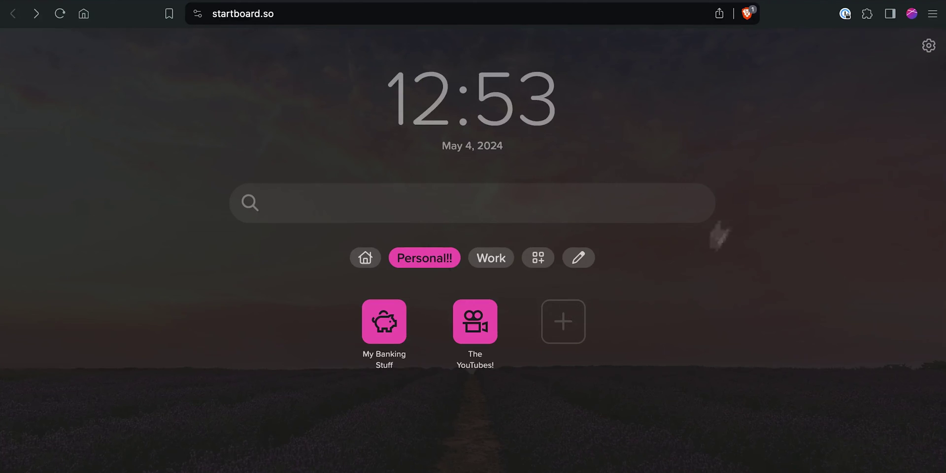
click(932, 14)
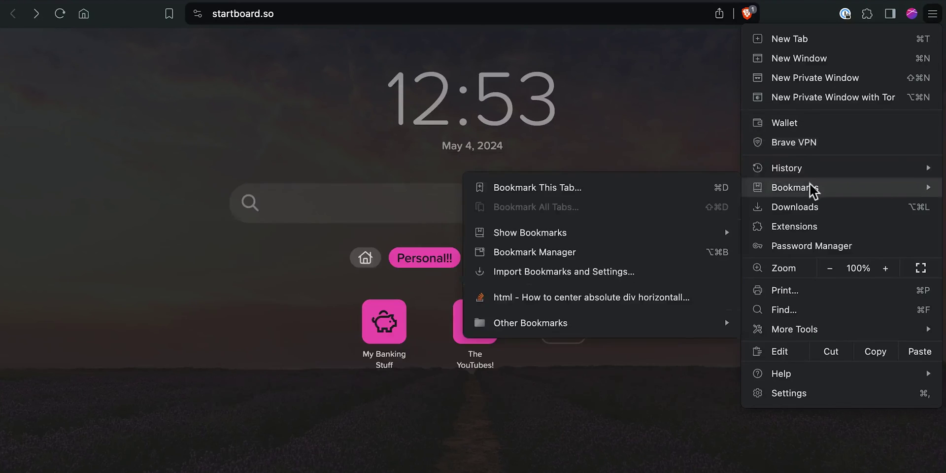
key(super+comma)
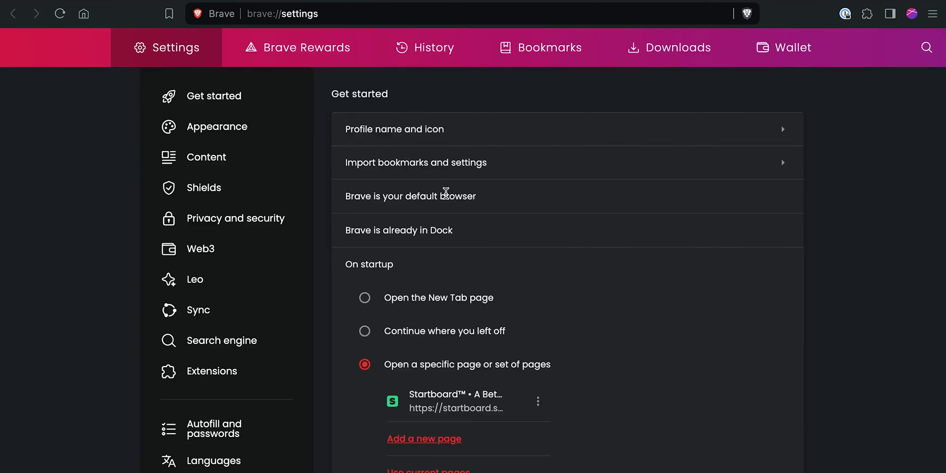
click(194, 98)
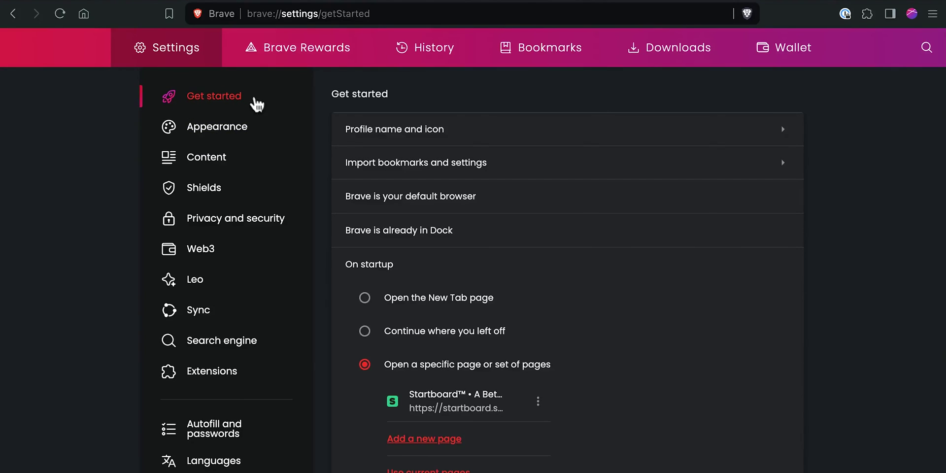
scroll(481, 156, down, 2)
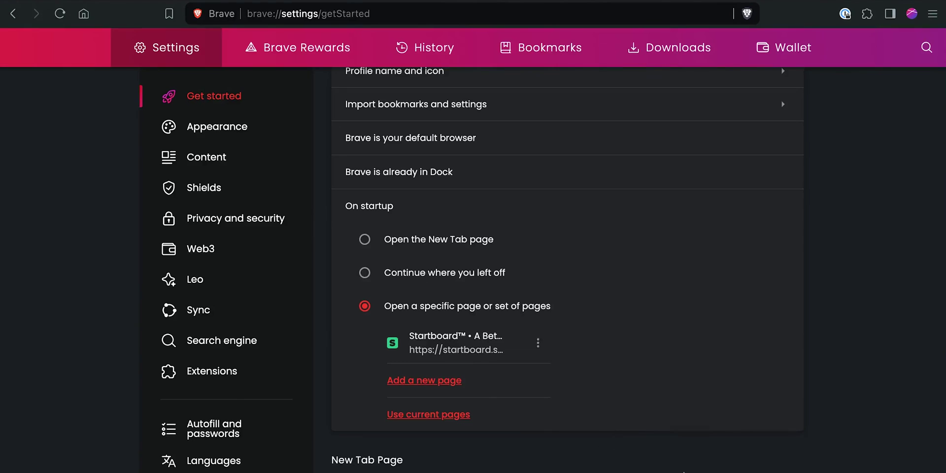
Examine the home button setting and its custom page address in the browser's appearance settings
click(234, 130)
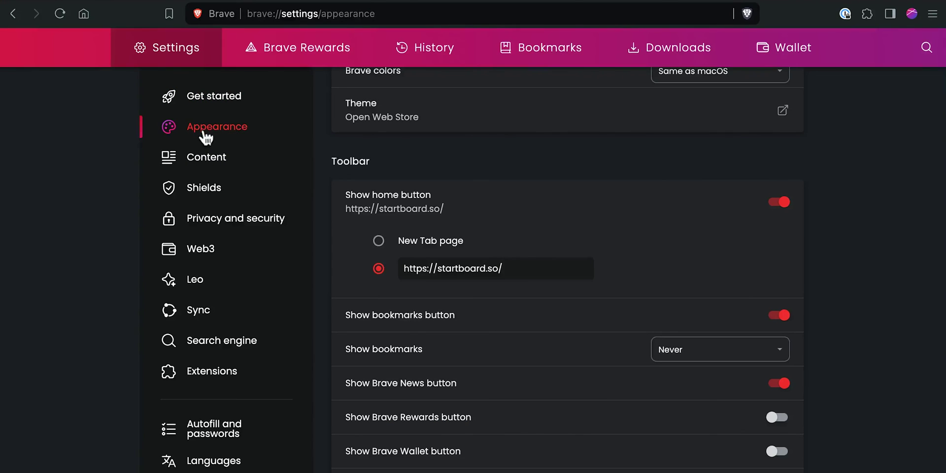
scroll(378, 218, down, 1)
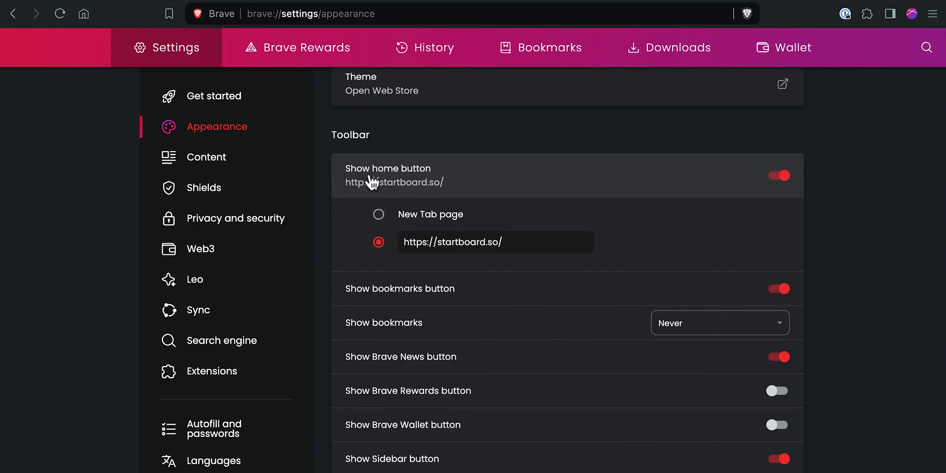
drag(522, 243, 418, 243)
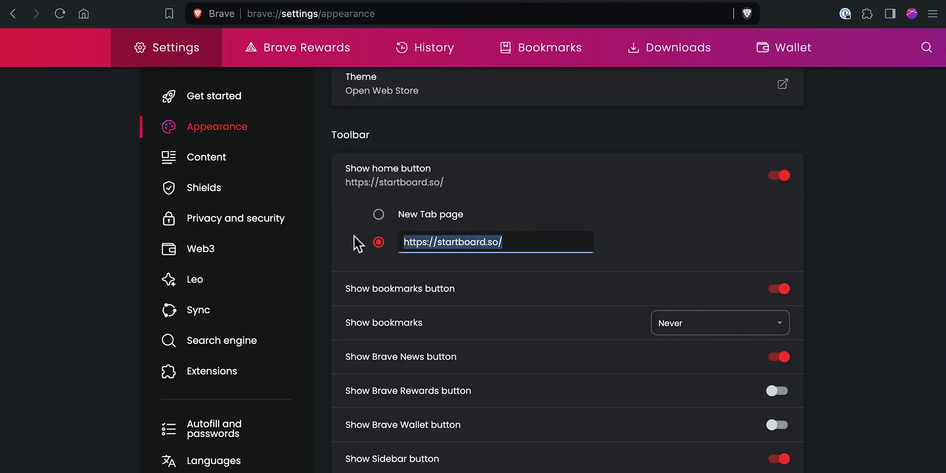
click(816, 240)
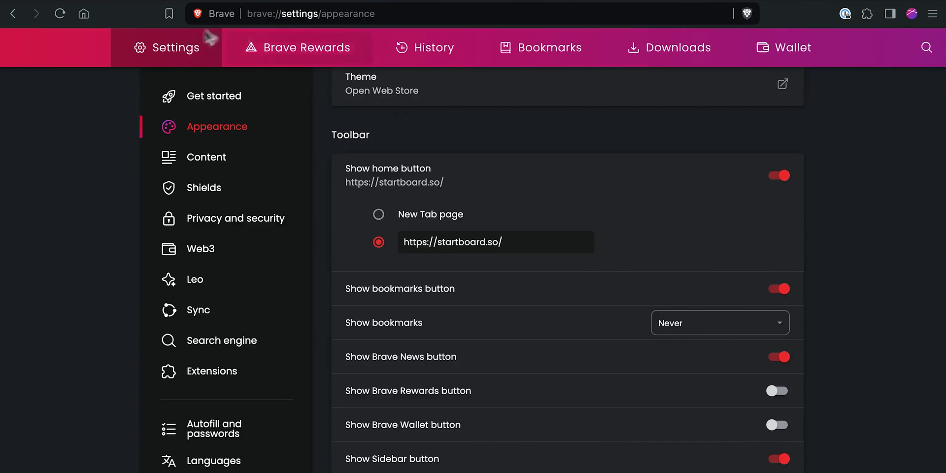
Return to the browser's home page and view the Personal!! board followed by the Work board
click(83, 14)
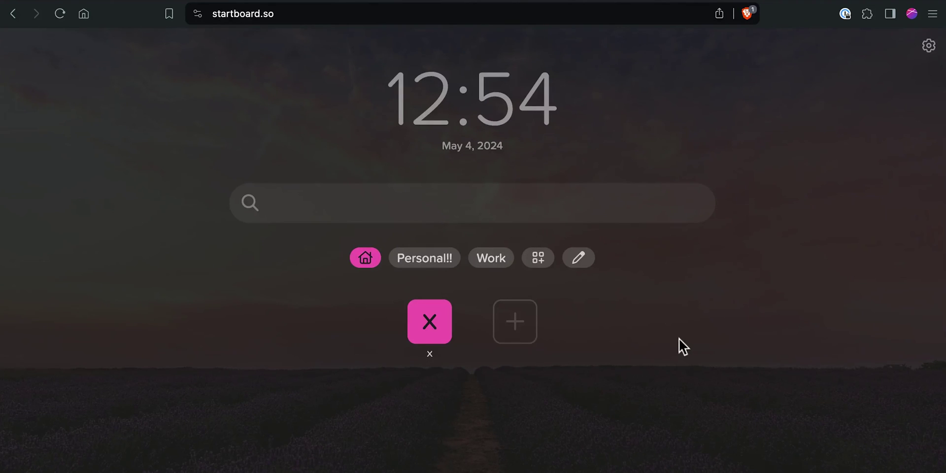
click(436, 262)
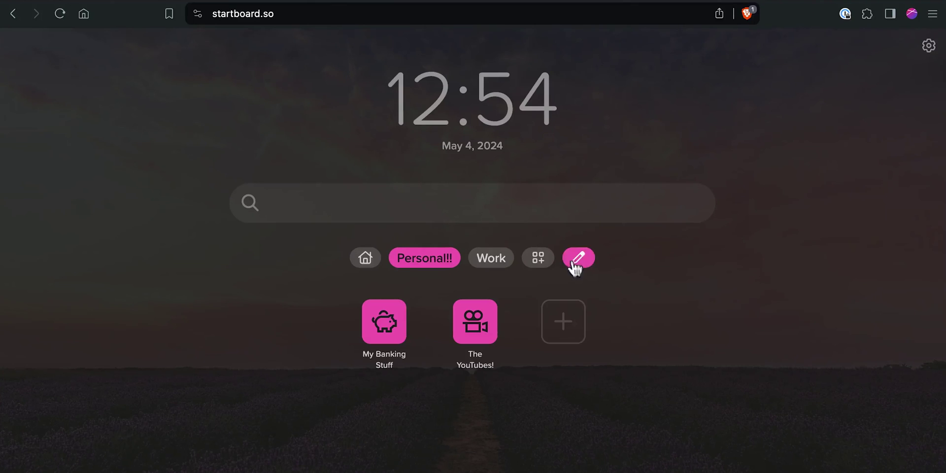
click(498, 262)
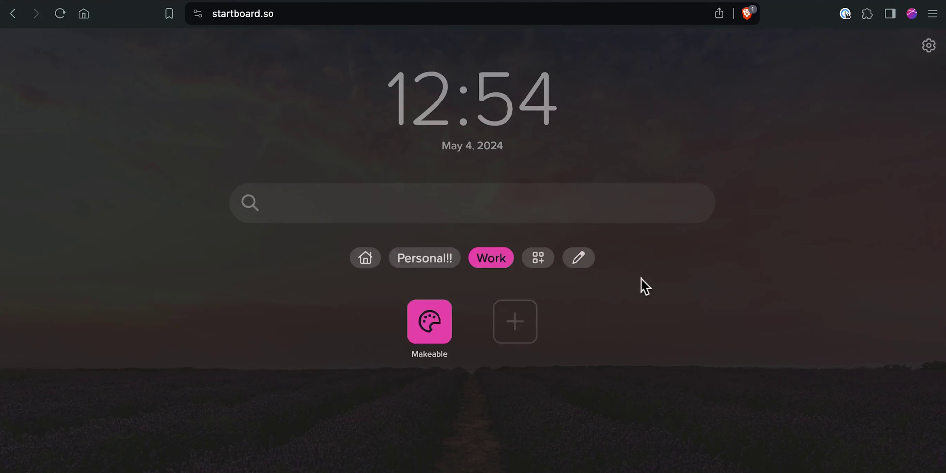